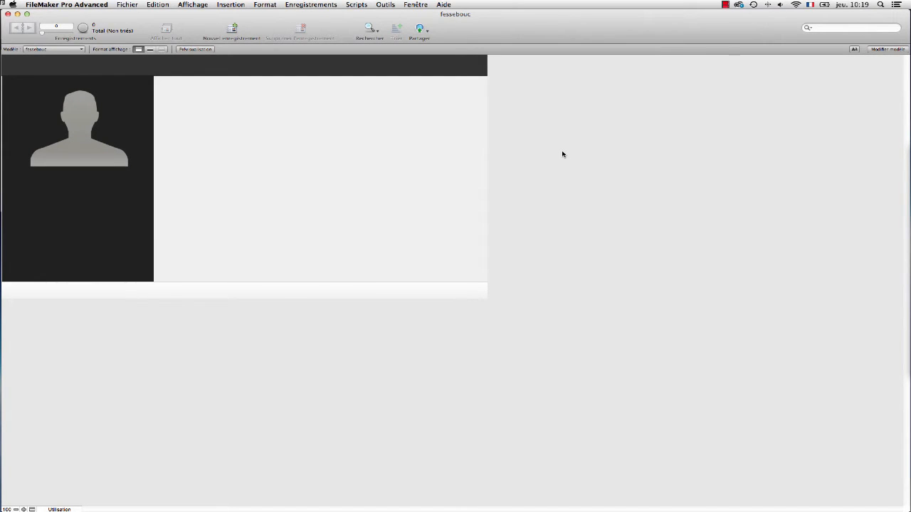
Step: Create two text fields named prénom and genre in the fessebouc table
{"action": "key", "text": "super+shift+d"}
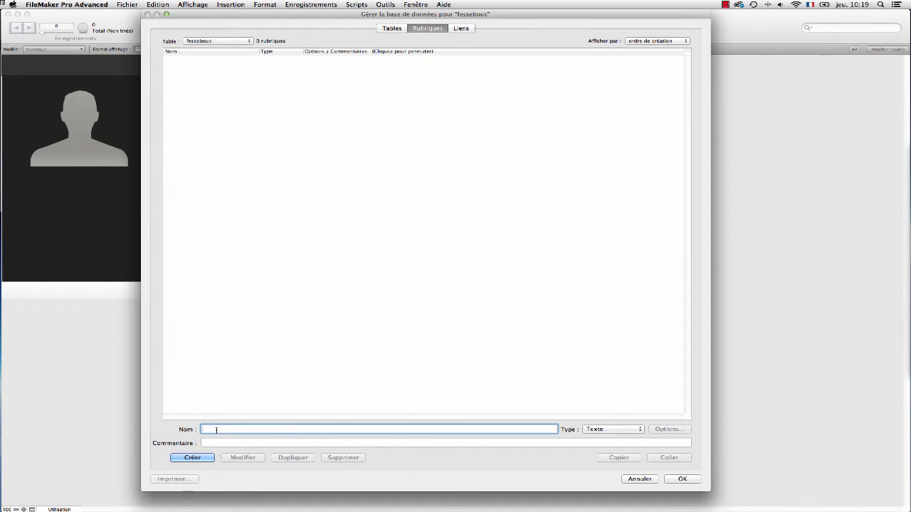
{"action": "type", "text": "prénom"}
{"action": "left_click", "coordinate": [194, 459]}
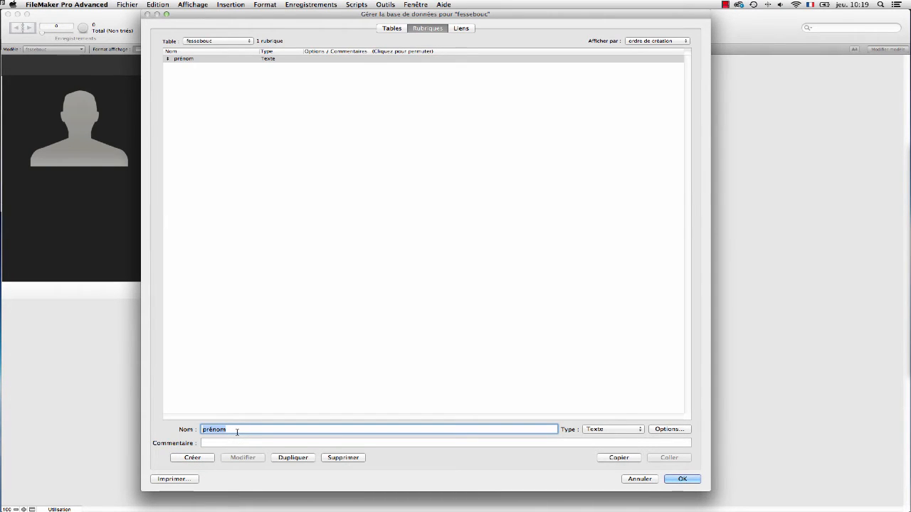
{"action": "type", "text": "se"}
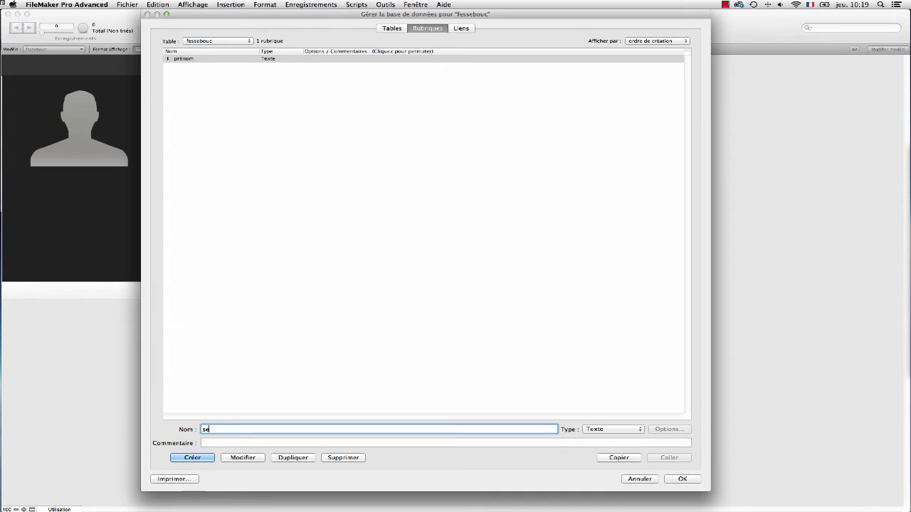
{"action": "type", "text": "xe"}
{"action": "left_click_drag", "start_coordinate": [218, 430], "coordinate": [196, 430]}
{"action": "type", "text": "genre"}
{"action": "left_click", "coordinate": [193, 459]}
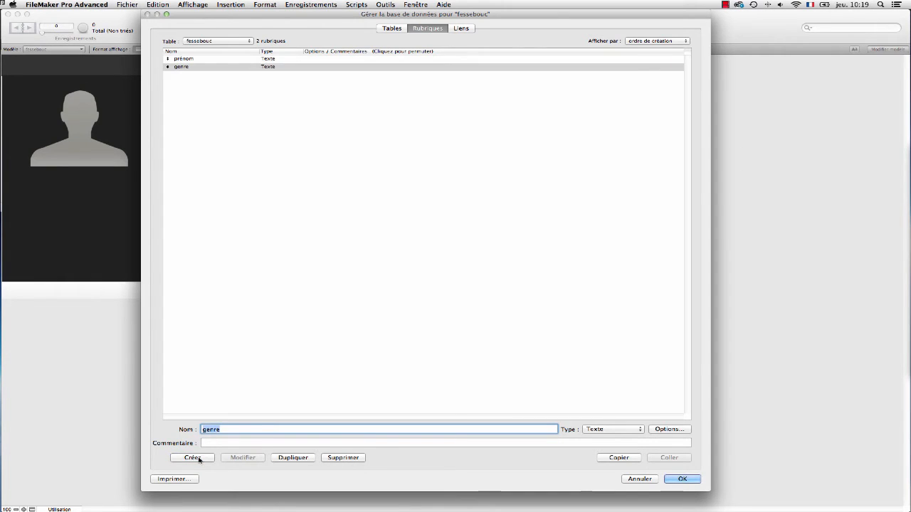
{"action": "left_click", "coordinate": [680, 480]}
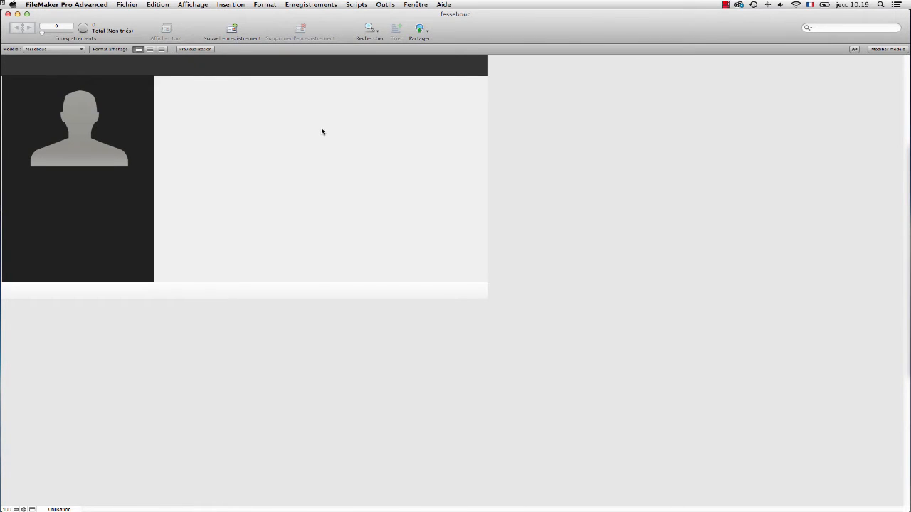
Step: Place the prénom field with its label near the top of the light area in the fessebouc layout
{"action": "key", "text": "super+l"}
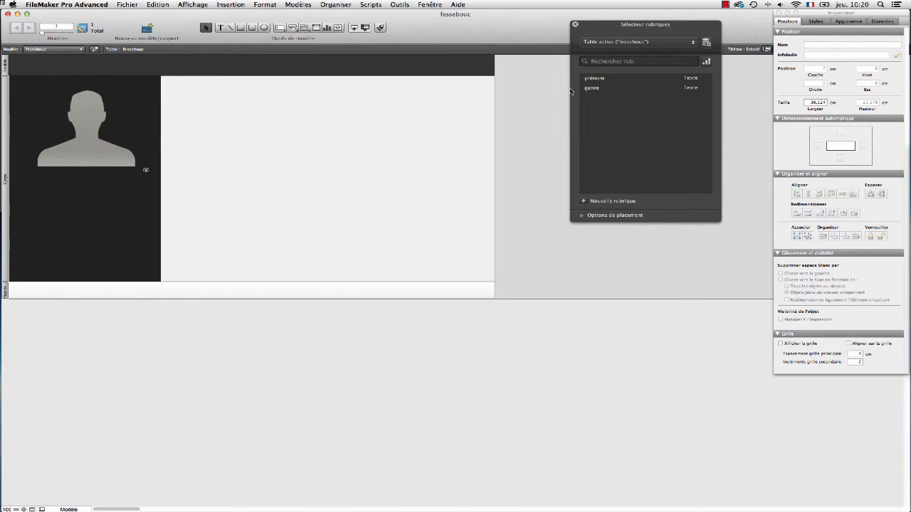
{"action": "left_click_drag", "start_coordinate": [602, 79], "coordinate": [205, 90]}
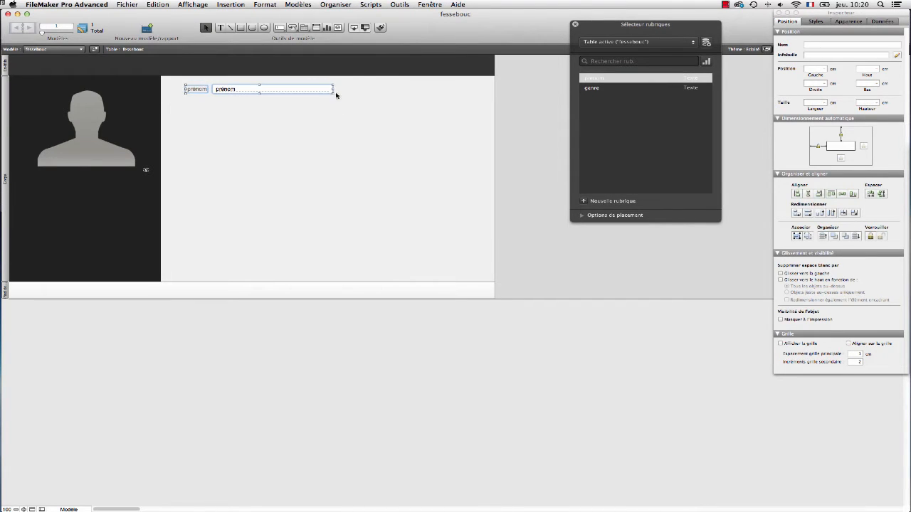
{"action": "left_click", "coordinate": [332, 94]}
{"action": "left_click_drag", "start_coordinate": [332, 93], "coordinate": [383, 109]}
{"action": "left_click", "coordinate": [295, 90]}
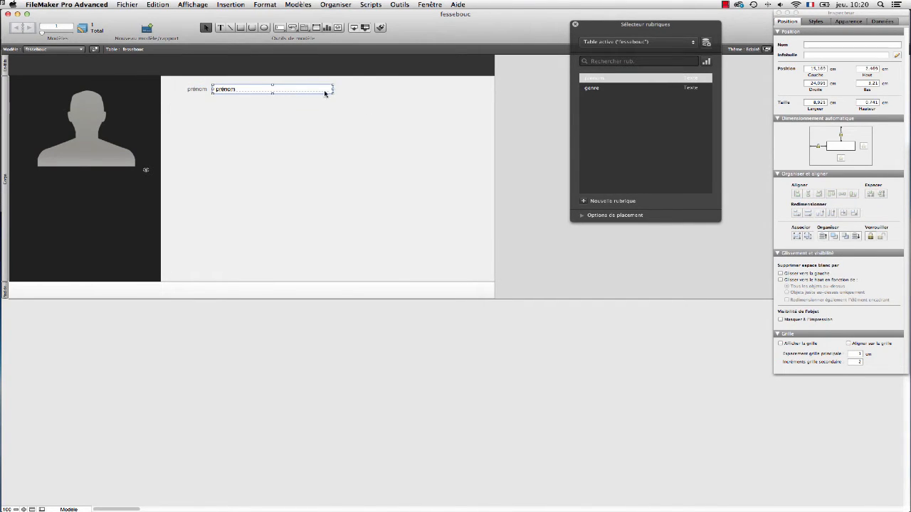
Step: Place the genre field with its label directly below the prénom field and align the two fields
{"action": "left_click_drag", "start_coordinate": [592, 89], "coordinate": [233, 109]}
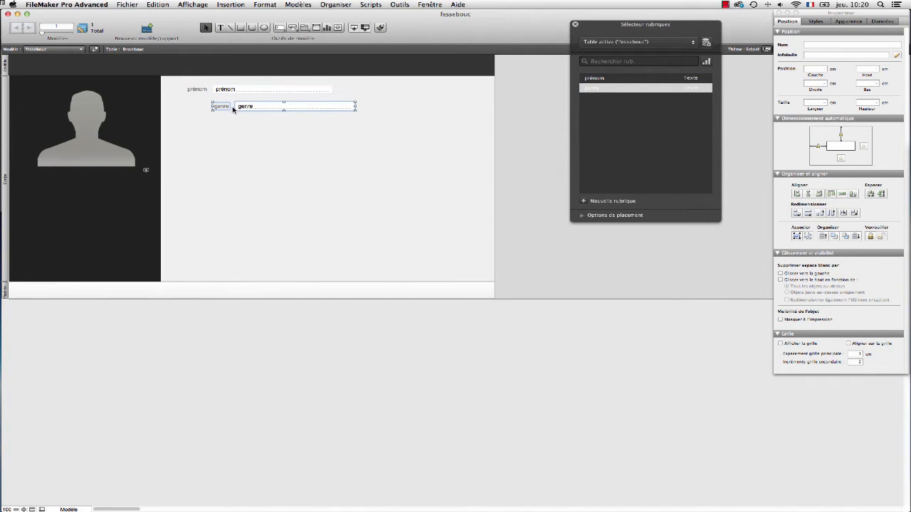
{"action": "left_click", "coordinate": [855, 24]}
{"action": "left_click_drag", "start_coordinate": [859, 13], "coordinate": [774, 13]}
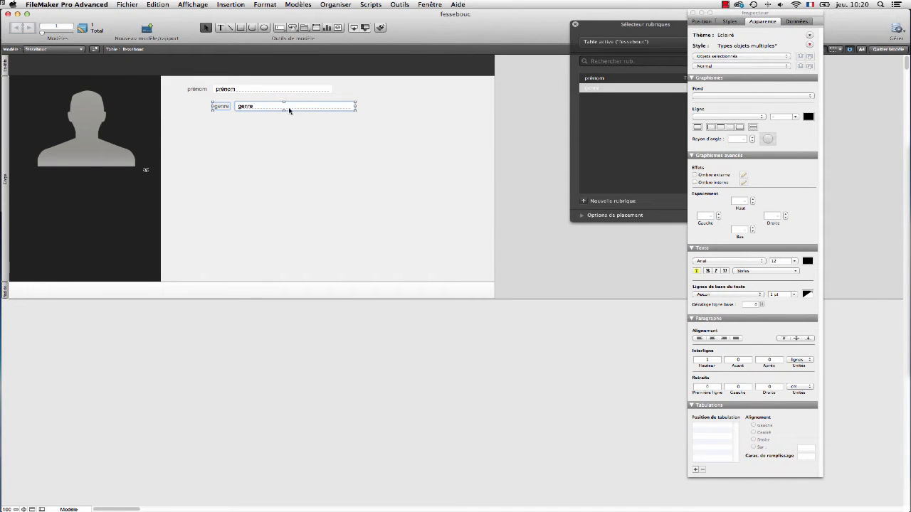
{"action": "left_click_drag", "start_coordinate": [289, 111], "coordinate": [253, 109]}
Step: Set the genre field's control style to the radio button set, "Jeu de cercles d'option"
{"action": "left_click", "coordinate": [796, 20]}
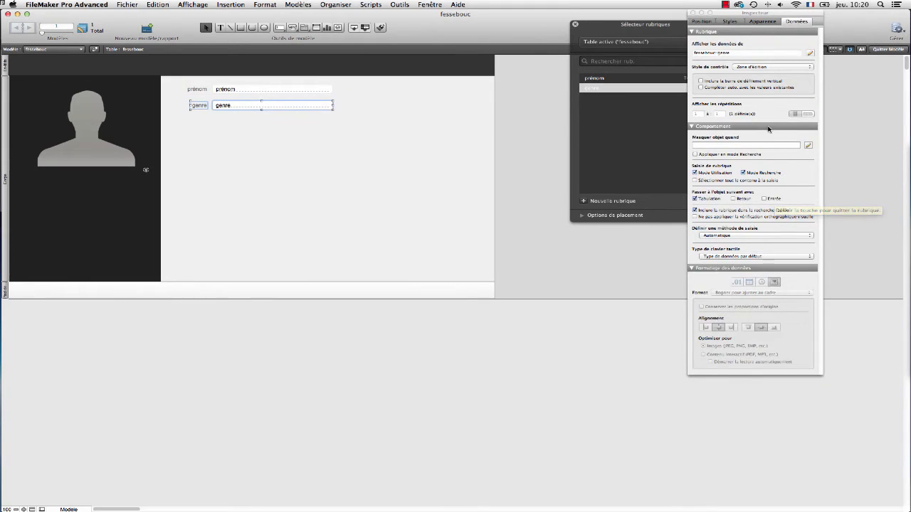
{"action": "left_click", "coordinate": [282, 128]}
{"action": "left_click", "coordinate": [277, 108]}
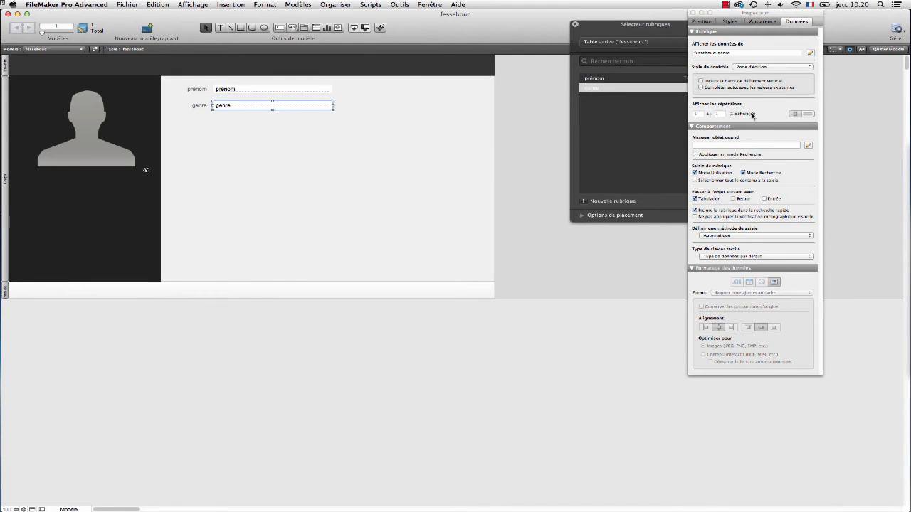
{"action": "left_click", "coordinate": [781, 69]}
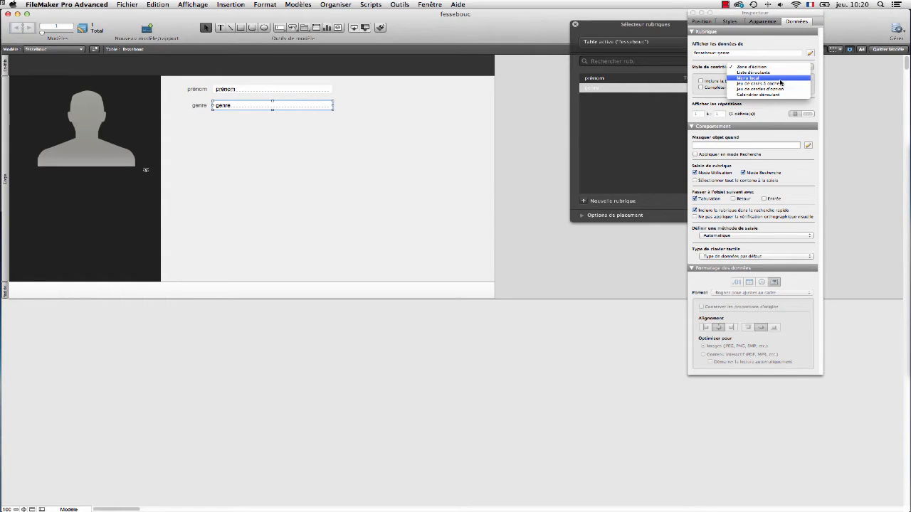
{"action": "left_click", "coordinate": [780, 91]}
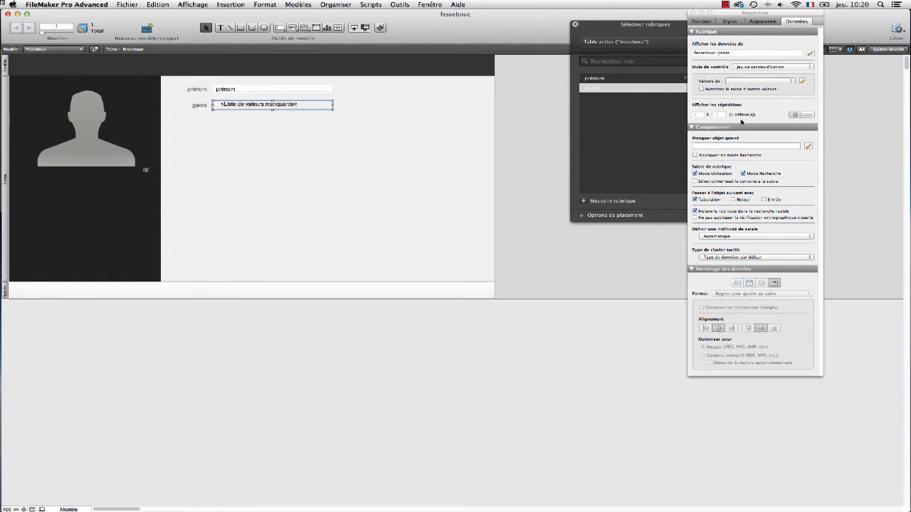
Step: Create a value list named genre with the custom values M, F and T for the genre field
{"action": "left_click", "coordinate": [803, 81]}
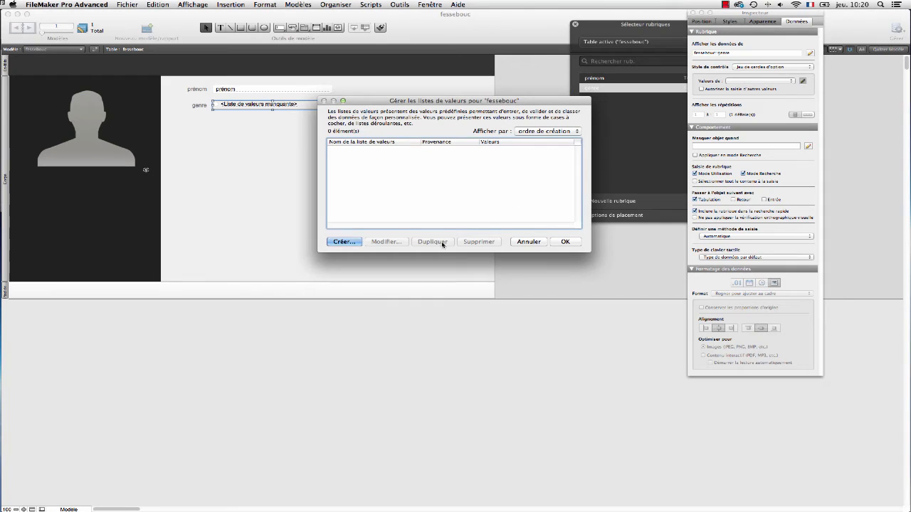
{"action": "left_click", "coordinate": [338, 242]}
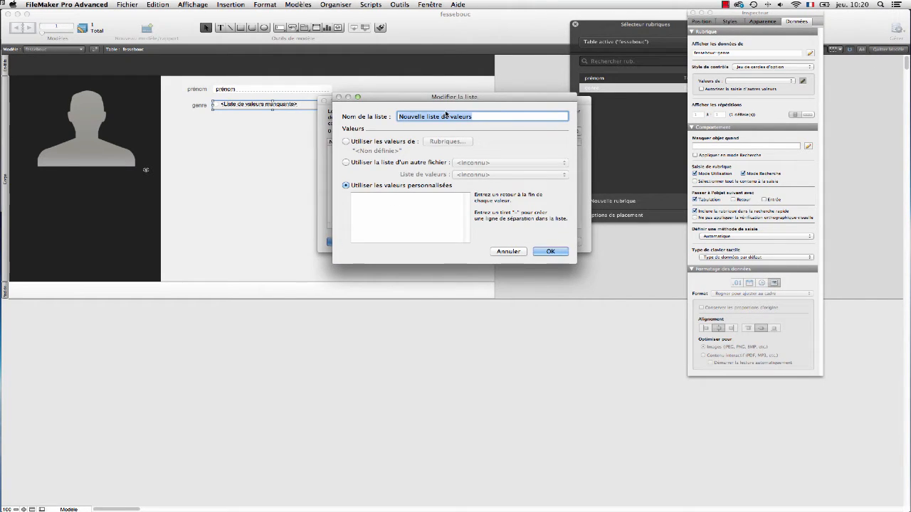
{"action": "type", "text": "genre"}
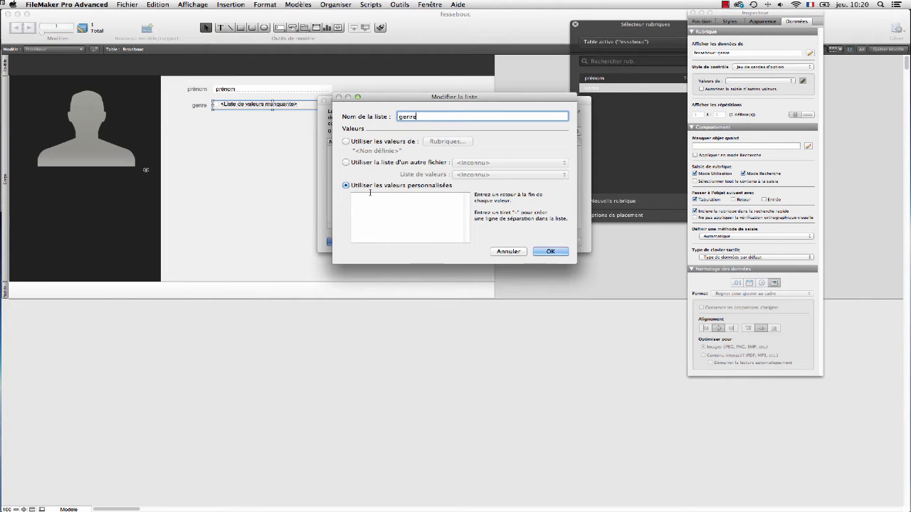
{"action": "left_click", "coordinate": [377, 199]}
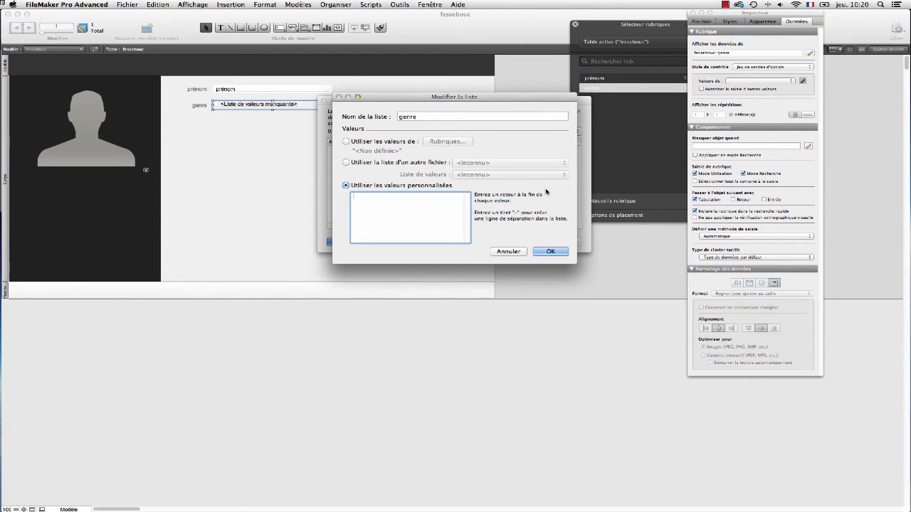
{"action": "type", "text": "M"}
{"action": "key", "text": "Return"}
{"action": "type", "text": "F "}
{"action": "type", "text": "T"}
{"action": "left_click", "coordinate": [550, 252]}
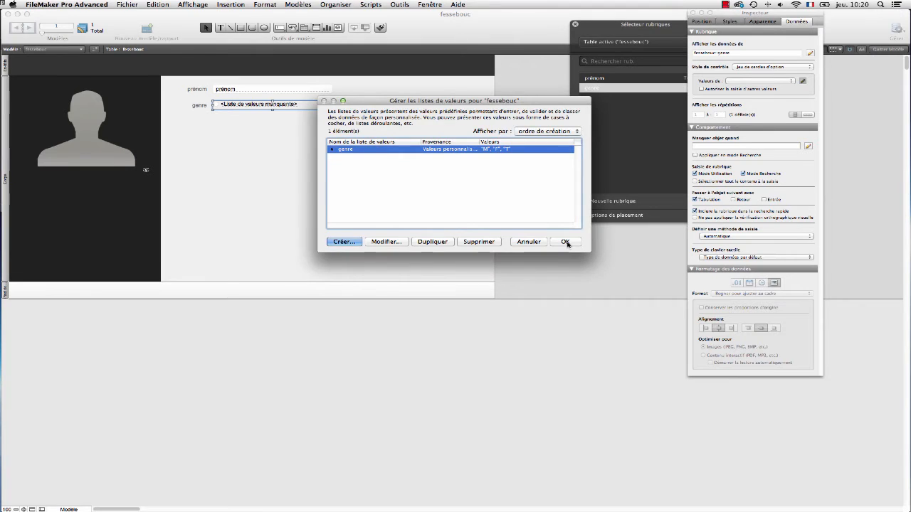
{"action": "left_click", "coordinate": [564, 242]}
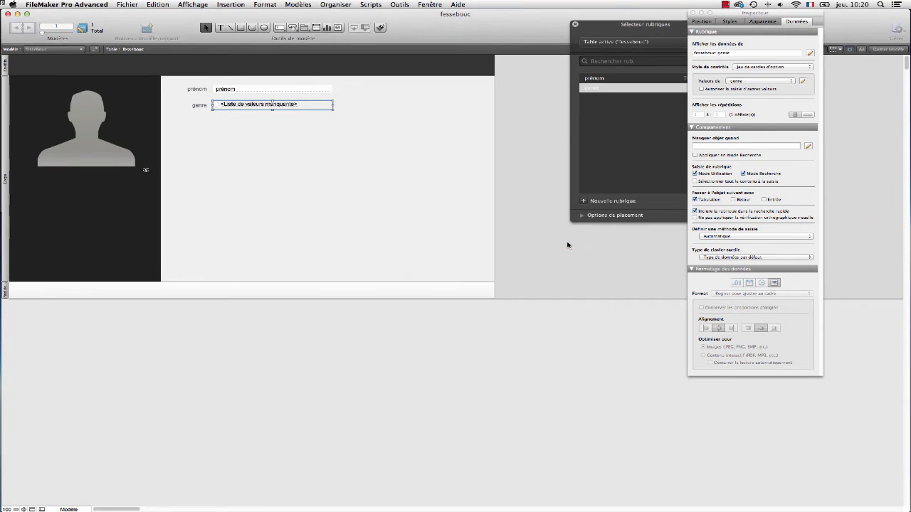
Step: Leave layout editing for Browse mode and save the layout changes
{"action": "left_click", "coordinate": [298, 132]}
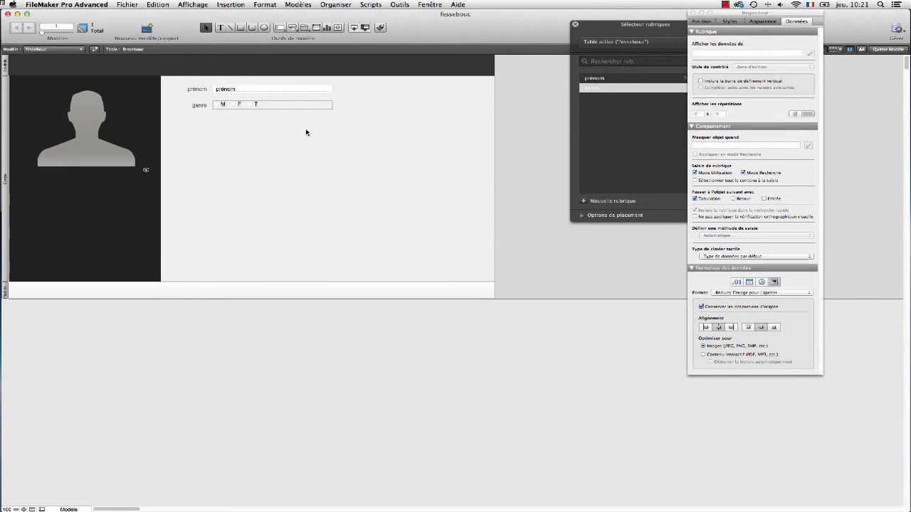
{"action": "key", "text": "super+b"}
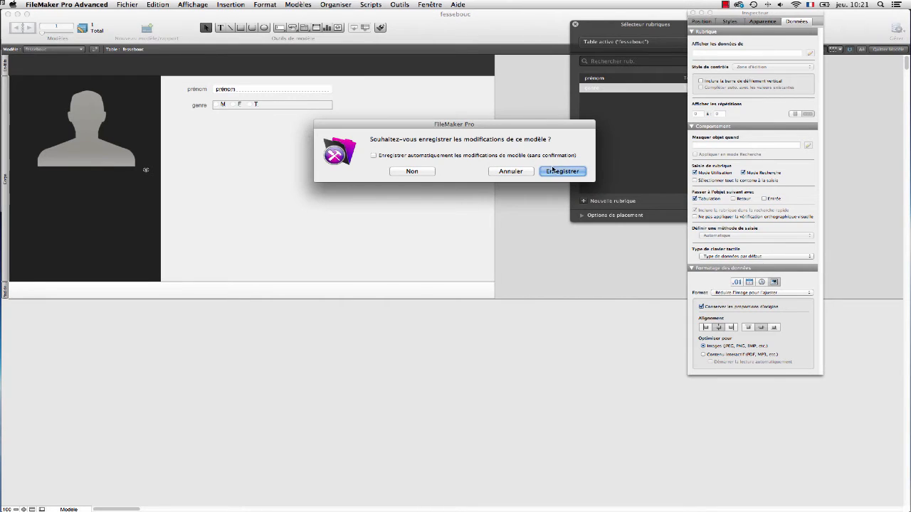
{"action": "left_click", "coordinate": [553, 171]}
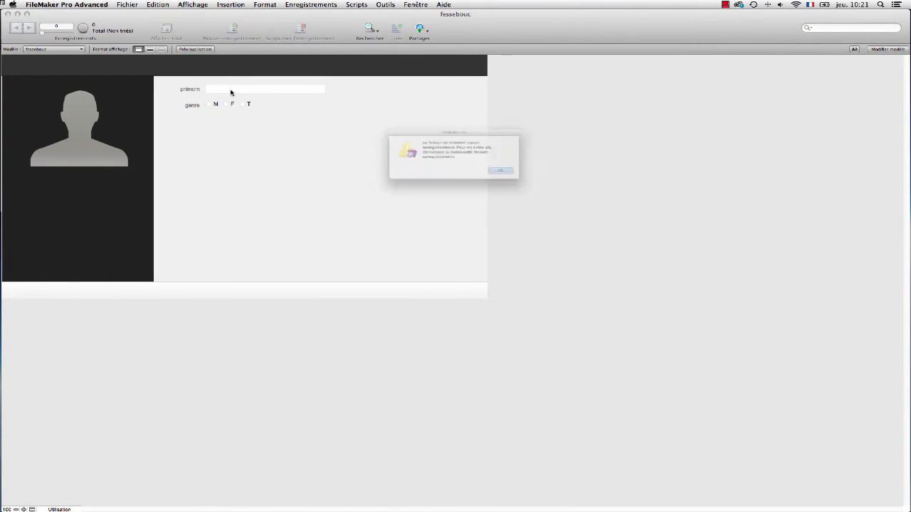
{"action": "left_click", "coordinate": [525, 180]}
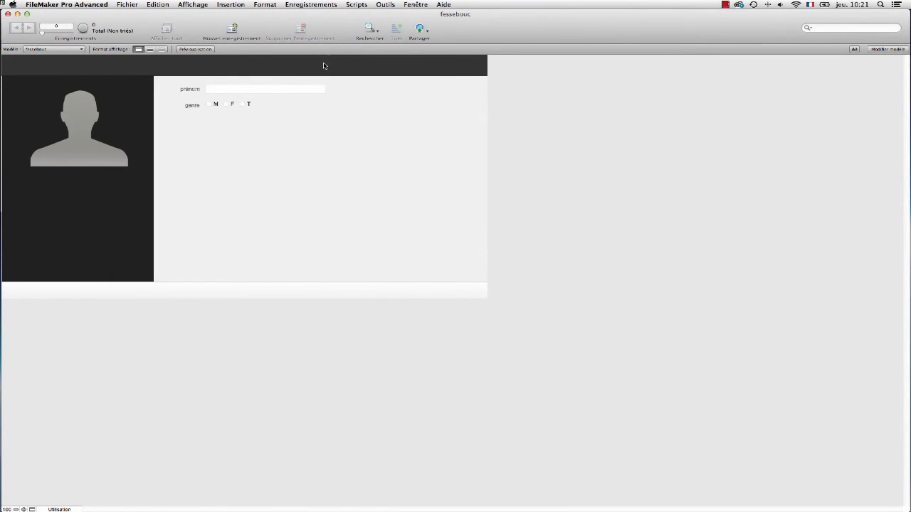
Step: Create the first two records with a first name each, choosing genre M for the first and F for the second
{"action": "left_click", "coordinate": [231, 32]}
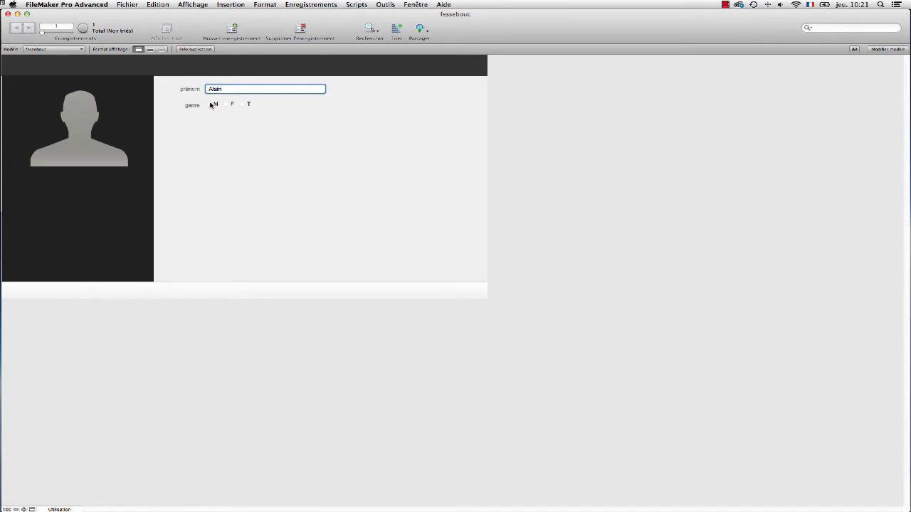
{"action": "left_click", "coordinate": [217, 105]}
{"action": "key", "text": "super+n"}
{"action": "left_click", "coordinate": [231, 105]}
Step: Add two records with a first name each, choosing genre M for the first and T for the second
{"action": "key", "text": "super+n"}
{"action": "type", "text": "Bernard"}
{"action": "left_click", "coordinate": [210, 105]}
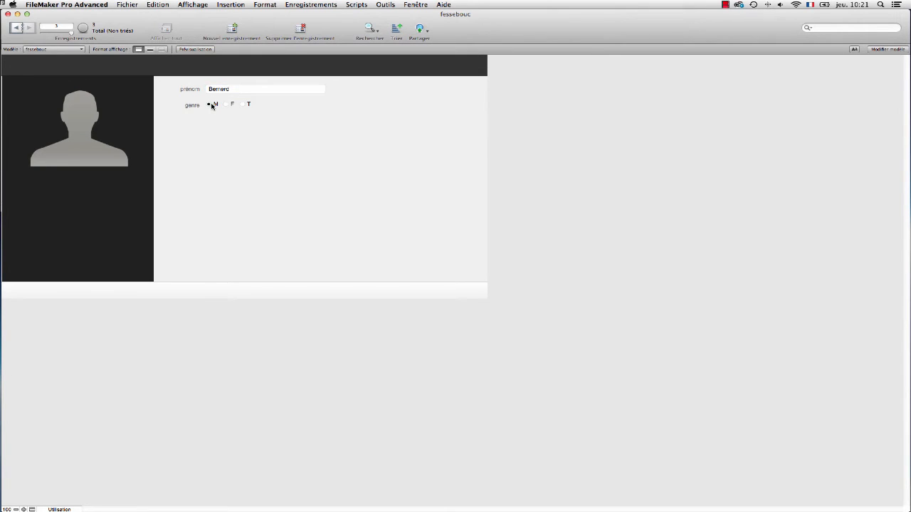
{"action": "key", "text": "super+n"}
{"action": "type", "text": "Brigitte"}
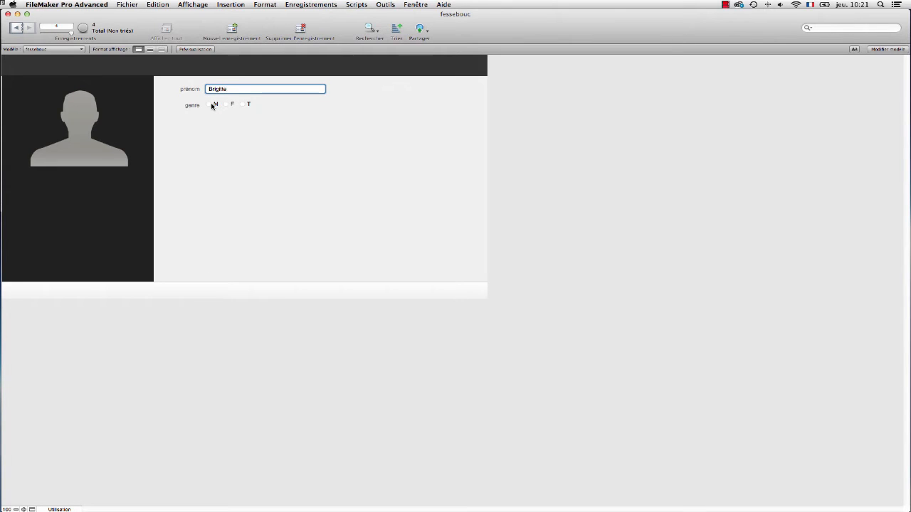
{"action": "left_click", "coordinate": [247, 106]}
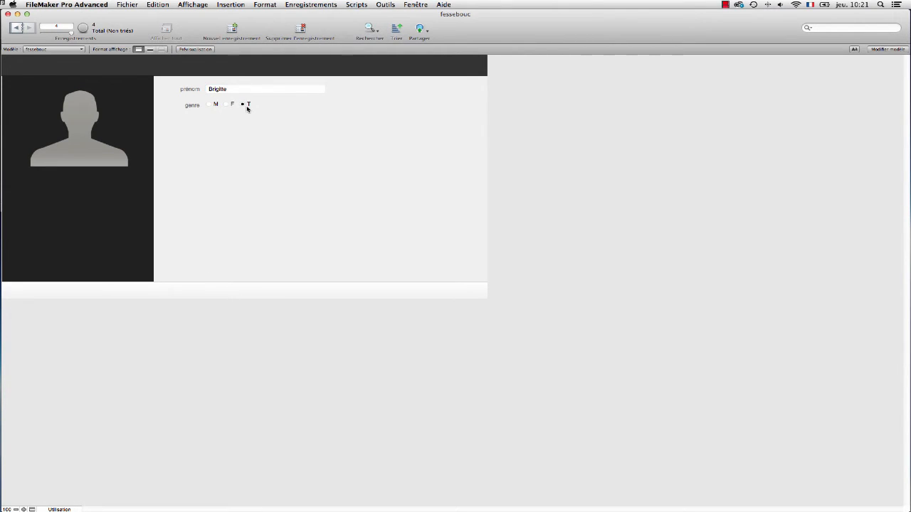
Step: Add two more records with a first name each, choosing genre M for one and F for the other
{"action": "key", "text": "super+n"}
{"action": "type", "text": "Ch"}
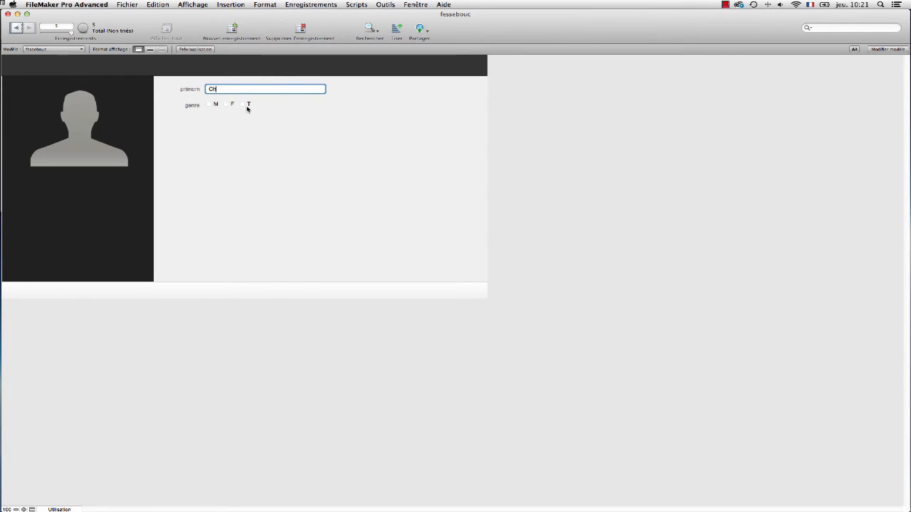
{"action": "type", "text": "arles"}
{"action": "left_click", "coordinate": [209, 104]}
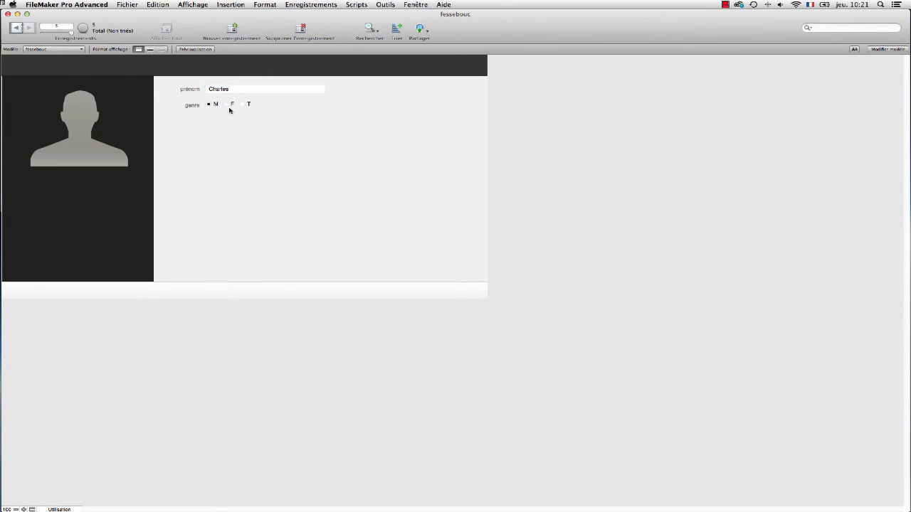
{"action": "key", "text": "super+n"}
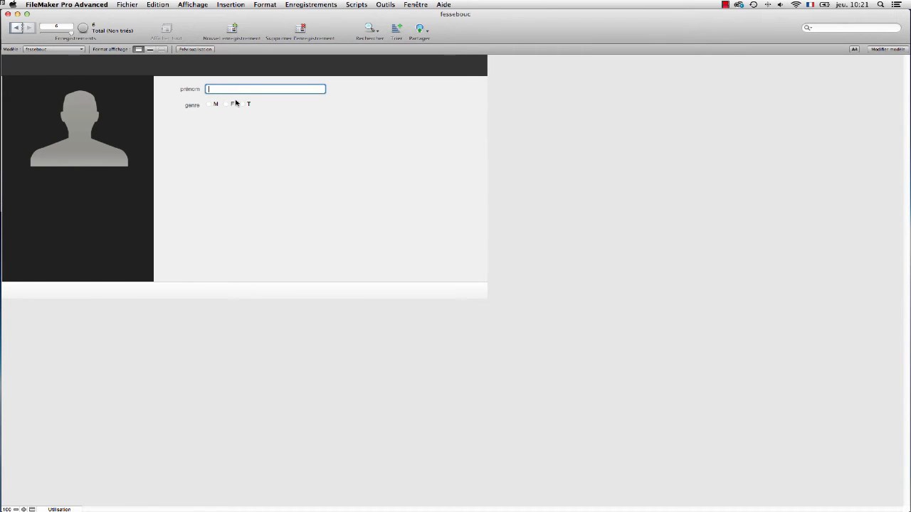
{"action": "type", "text": "Caroline"}
{"action": "left_click", "coordinate": [225, 105]}
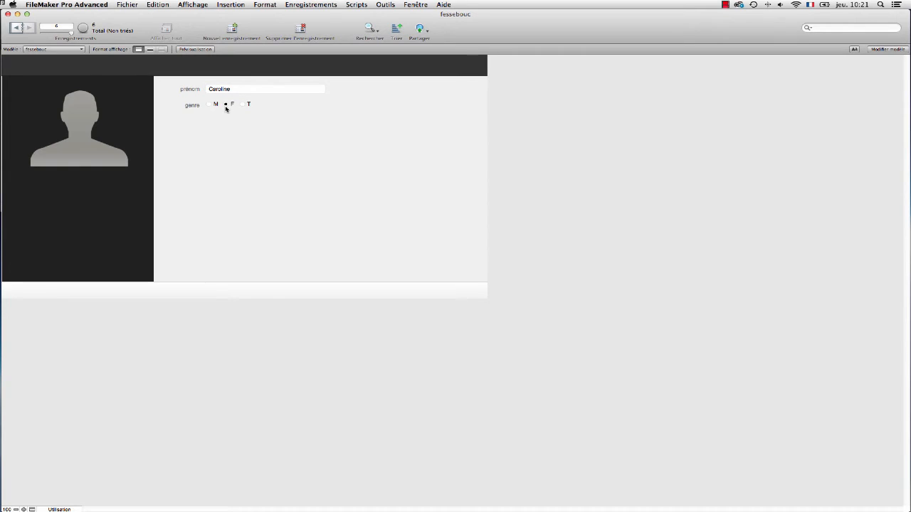
Step: Add two further records with a first name each, choosing genre T for the first and F for the second
{"action": "key", "text": "super+n"}
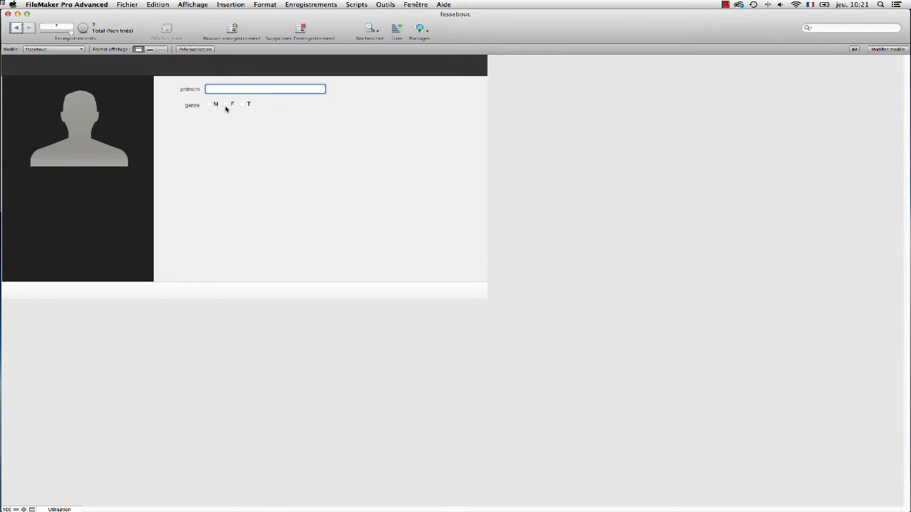
{"action": "type", "text": "Didier"}
{"action": "left_click", "coordinate": [243, 105]}
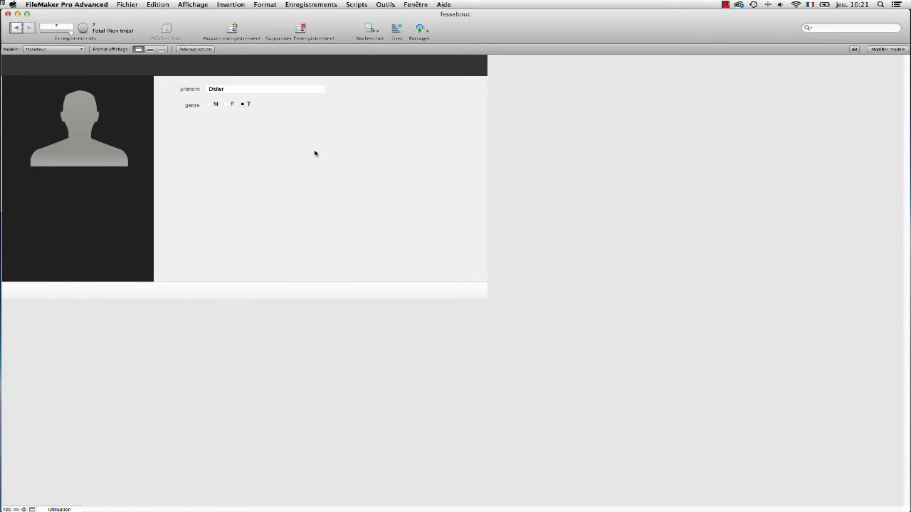
{"action": "key", "text": "super+n"}
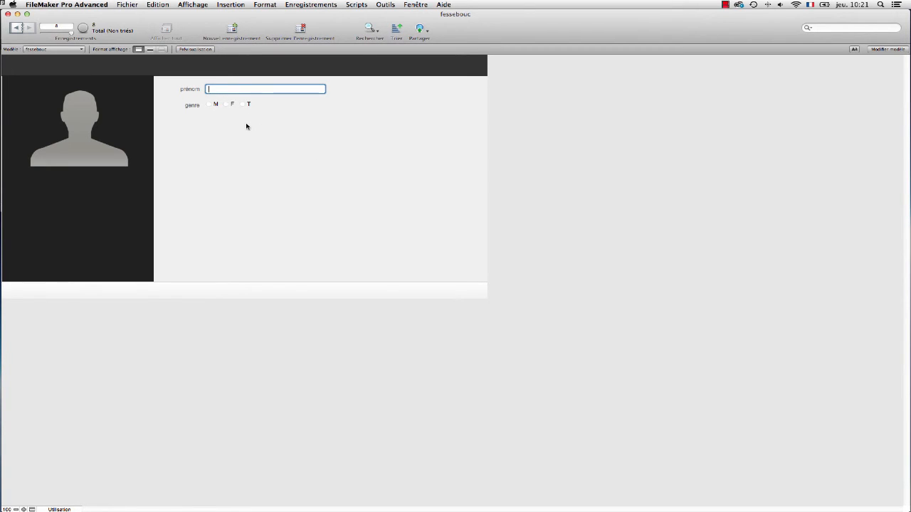
{"action": "type", "text": "Dorothée"}
{"action": "left_click", "coordinate": [227, 105]}
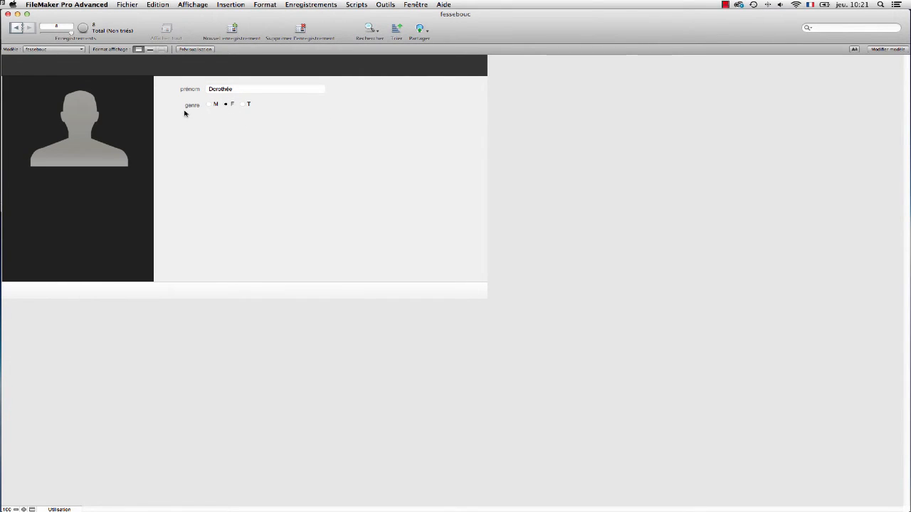
Step: Go back through the records to the first one
{"action": "left_click", "coordinate": [15, 28]}
{"action": "left_click", "coordinate": [16, 29]}
{"action": "left_click", "coordinate": [16, 29]}
{"action": "left_click", "coordinate": [16, 29]}
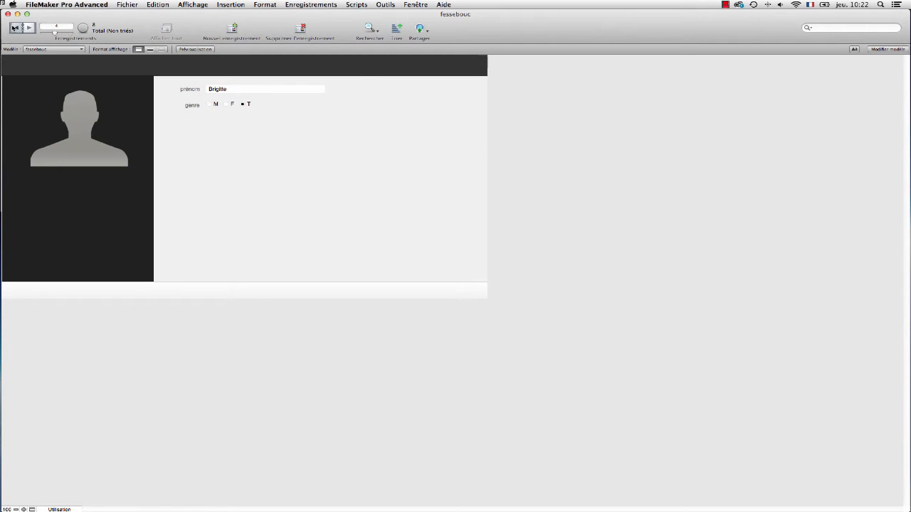
{"action": "left_click", "coordinate": [15, 27]}
{"action": "left_click", "coordinate": [14, 27]}
Step: Define a new field named ID with type Nombre in the fessebouc table
{"action": "key", "text": "super+shift+d"}
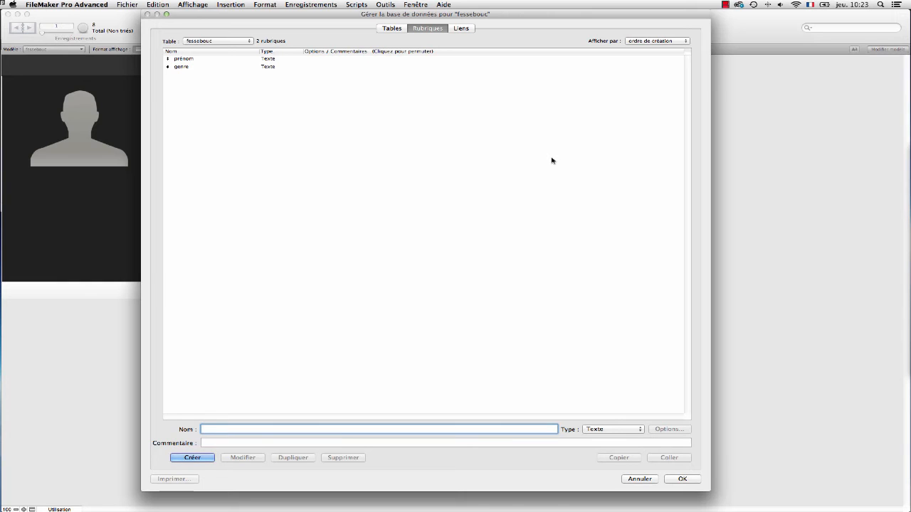
{"action": "type", "text": "ID"}
{"action": "left_click", "coordinate": [605, 433]}
{"action": "left_click", "coordinate": [605, 436]}
{"action": "key", "text": "super+n"}
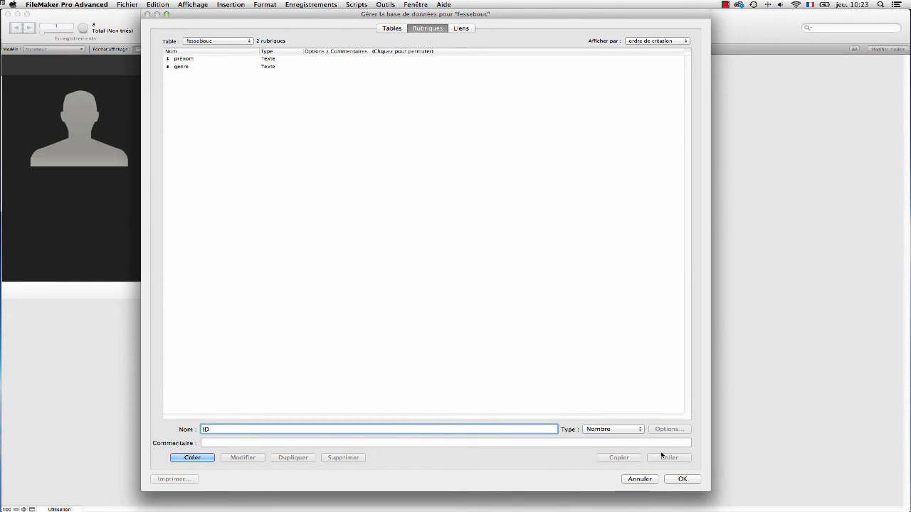
{"action": "left_click", "coordinate": [191, 457]}
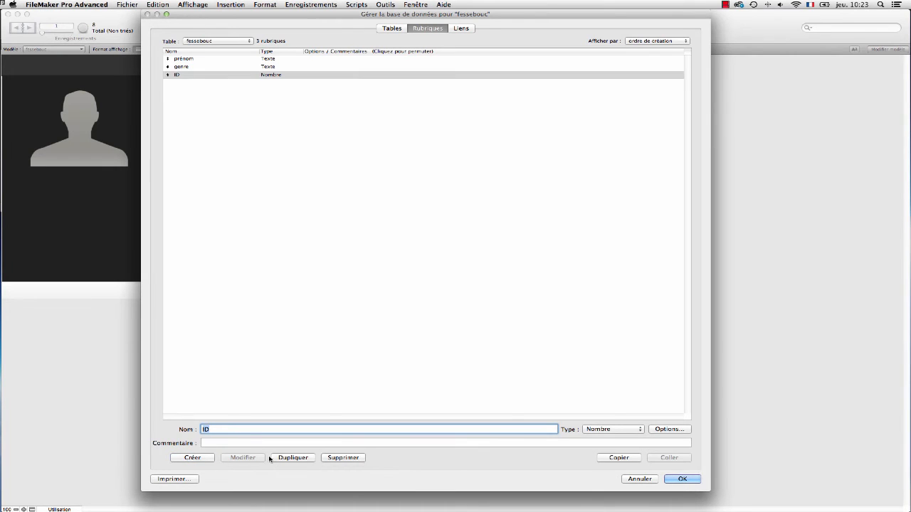
Step: Have the ID field auto-enter a serial number on record creation, starting at 1 with increment 1, and accept the database changes
{"action": "left_click", "coordinate": [669, 431]}
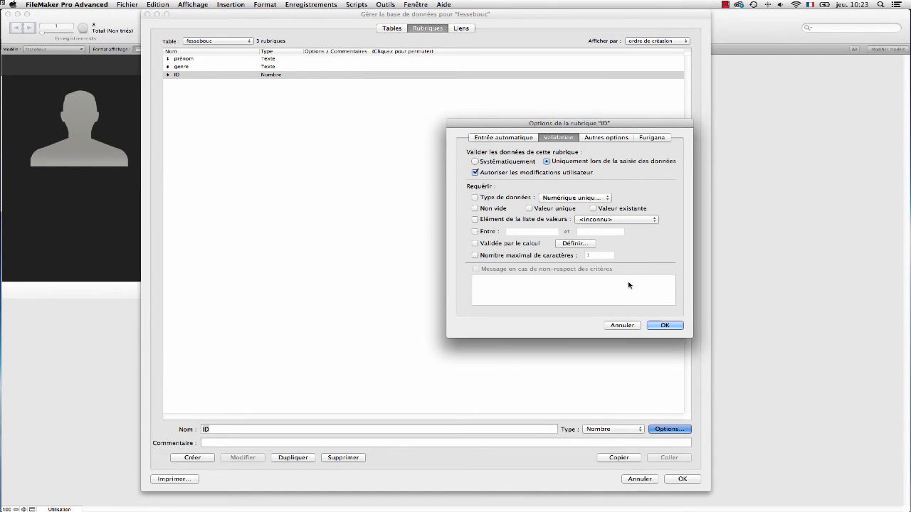
{"action": "left_click", "coordinate": [503, 137]}
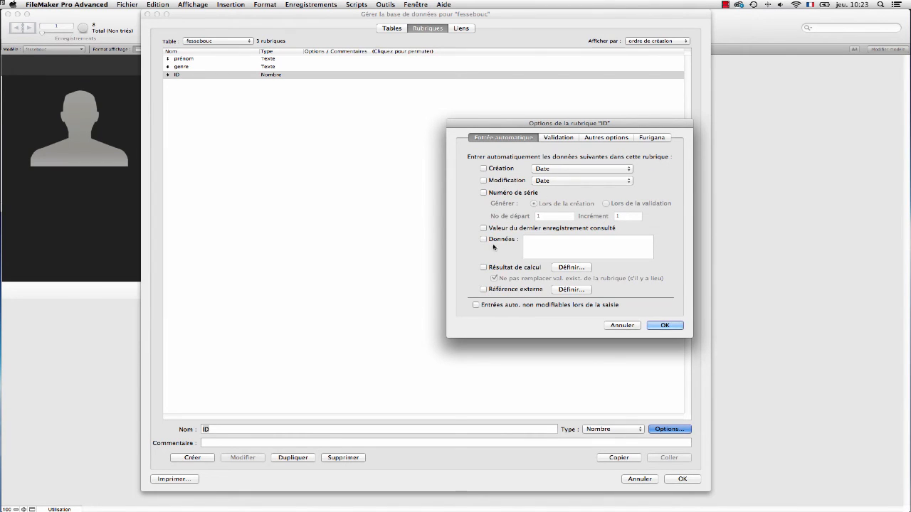
{"action": "left_click", "coordinate": [484, 193]}
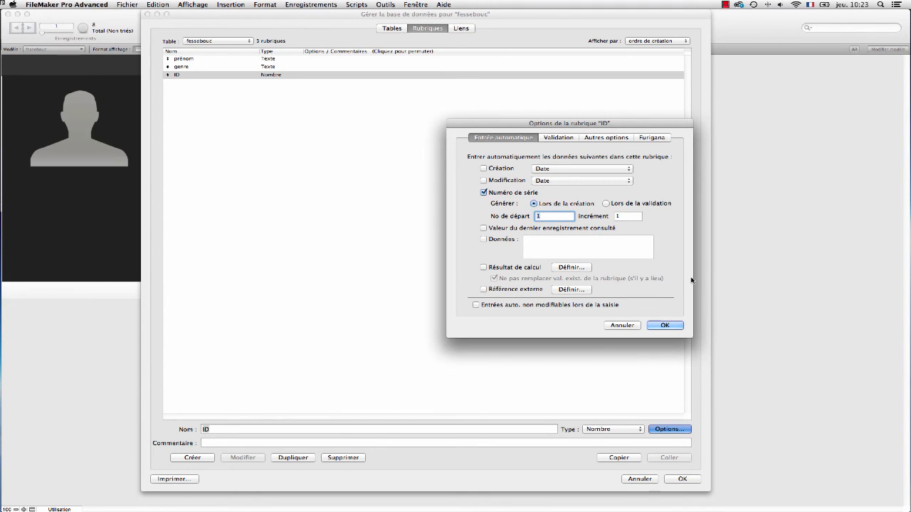
{"action": "key", "text": "Return"}
{"action": "left_click", "coordinate": [682, 480]}
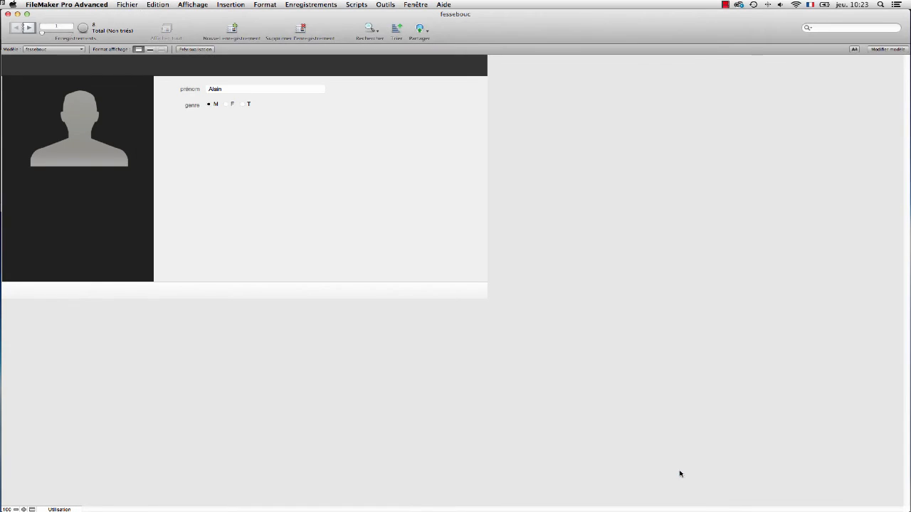
Step: Place the ID field with its label beside prénom on the layout, save the layout and return to Browse mode
{"action": "key", "text": "super+l"}
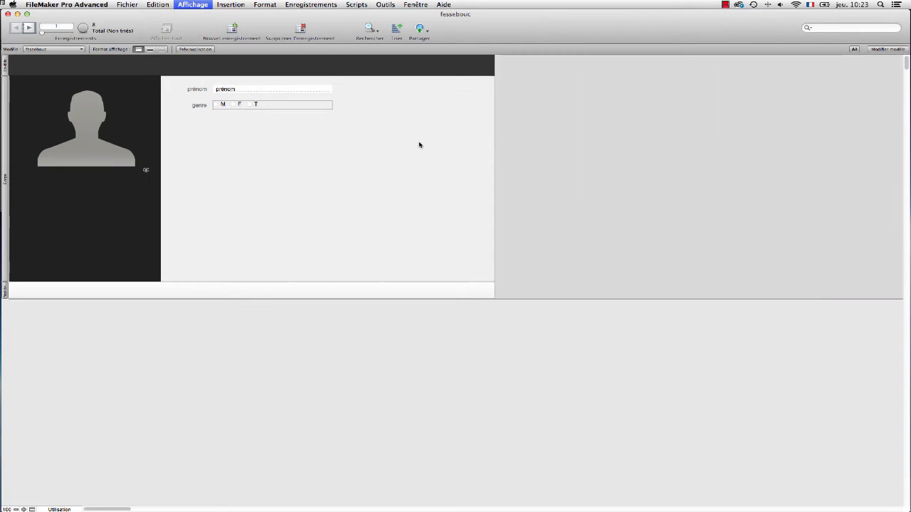
{"action": "left_click_drag", "start_coordinate": [588, 99], "coordinate": [414, 91]}
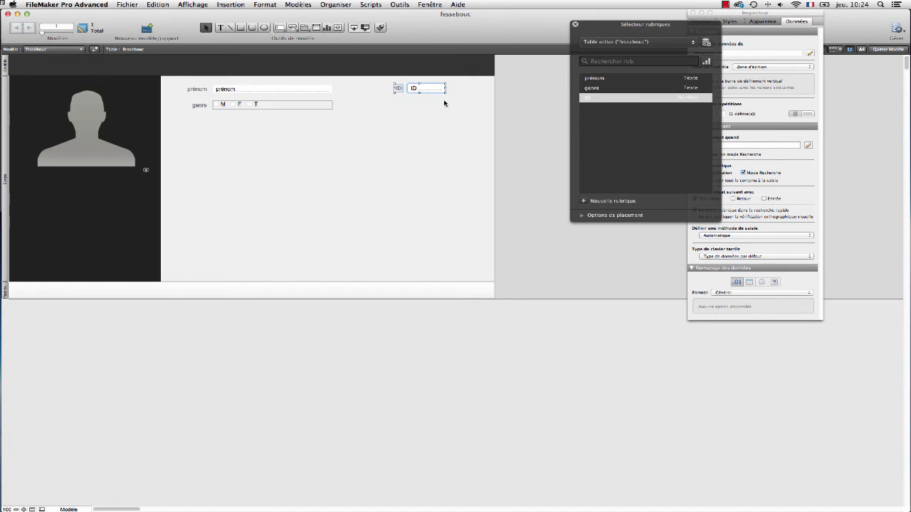
{"action": "key", "text": "super+b"}
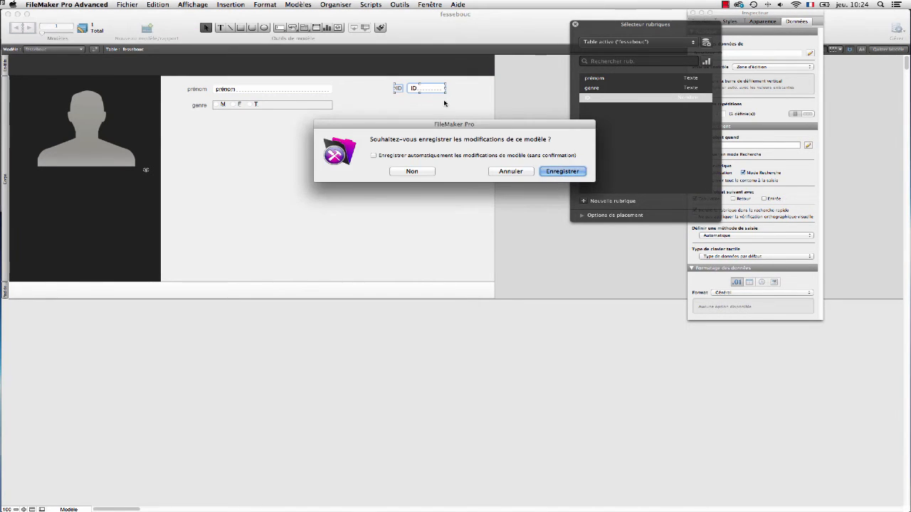
{"action": "left_click", "coordinate": [548, 173]}
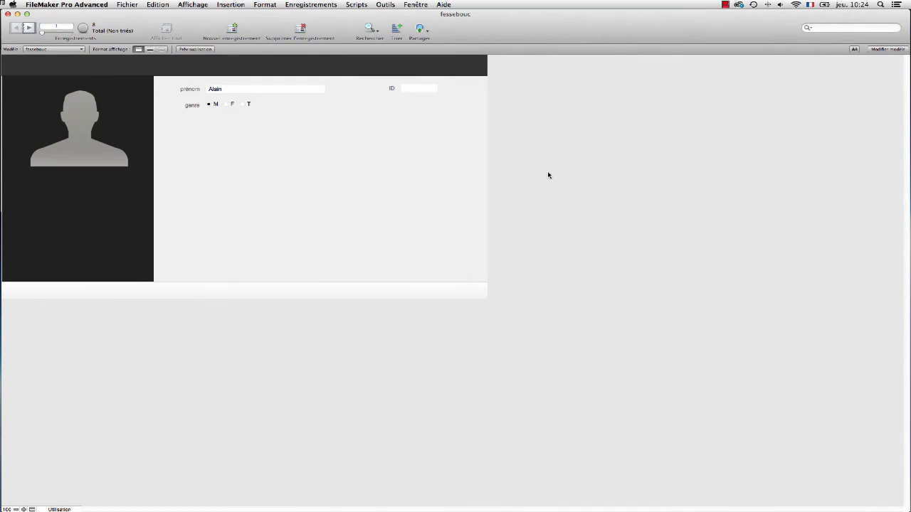
Step: Replace the ID contents in all records with serial numbers starting at 1, increment 1, updating the entry options as well
{"action": "key", "text": "XF86AudioMute"}
{"action": "left_click", "coordinate": [422, 90]}
{"action": "left_click", "coordinate": [312, 4]}
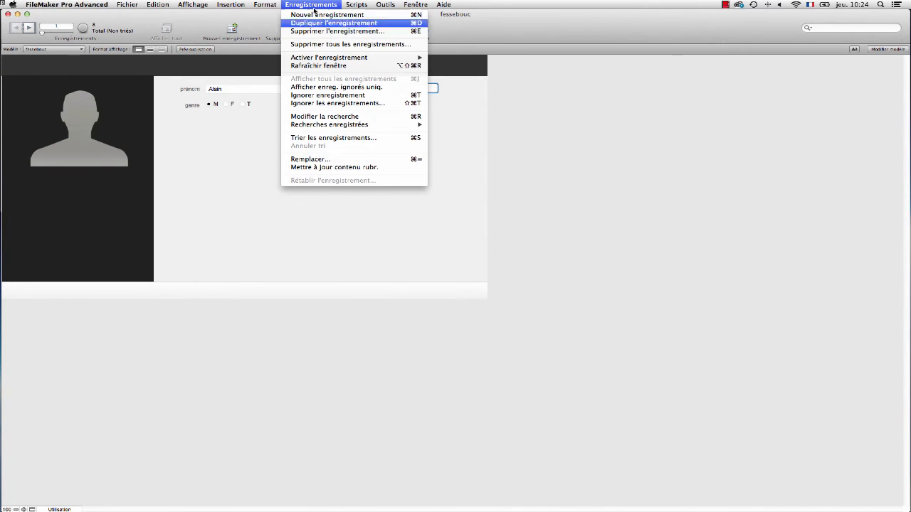
{"action": "left_click", "coordinate": [349, 160]}
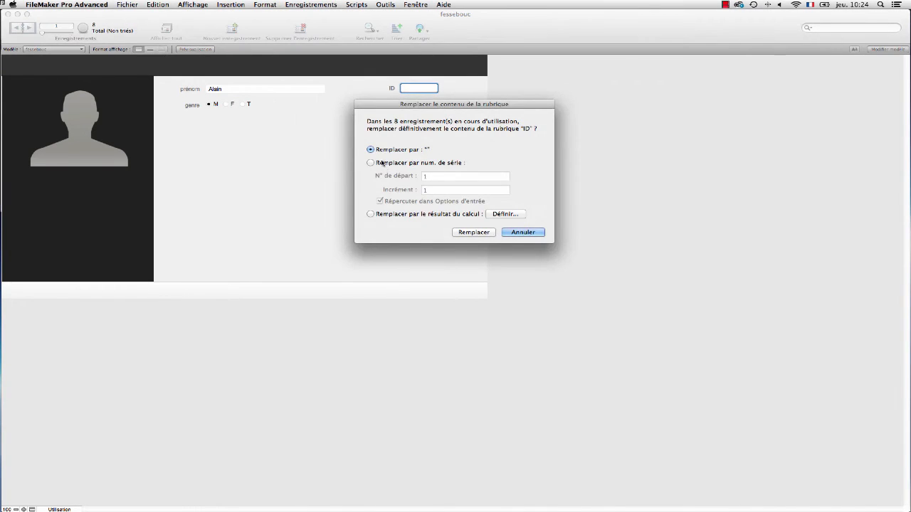
{"action": "left_click", "coordinate": [371, 163]}
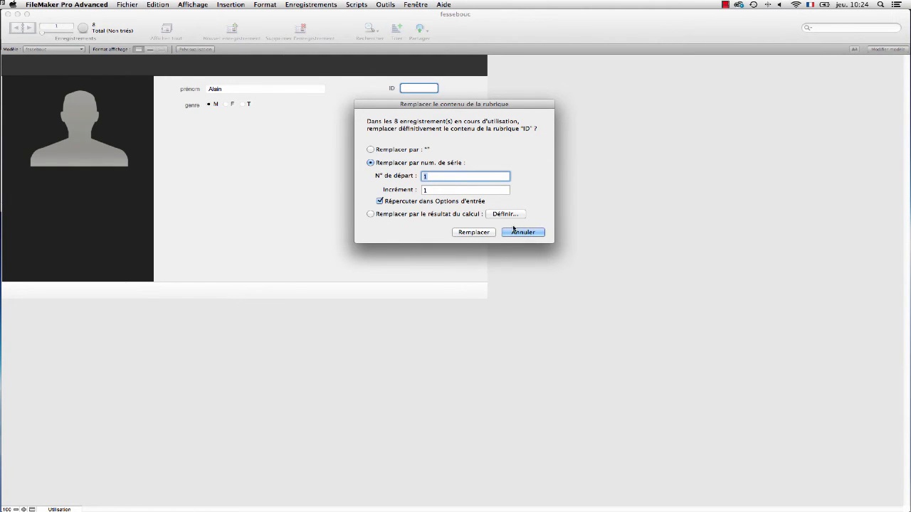
{"action": "left_click", "coordinate": [473, 232]}
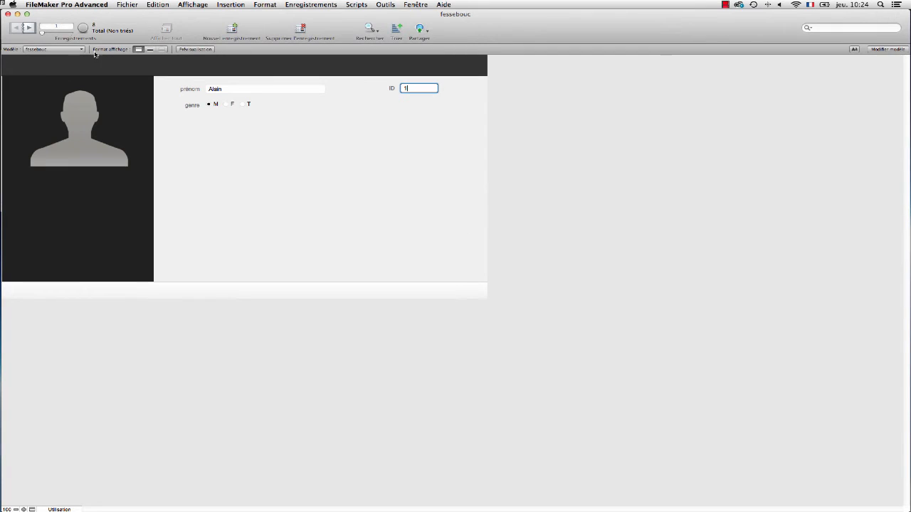
Step: Step forward through the records to check their ID numbers
{"action": "left_click", "coordinate": [29, 28]}
{"action": "left_click", "coordinate": [29, 28]}
{"action": "left_click", "coordinate": [29, 28]}
{"action": "left_click", "coordinate": [29, 28]}
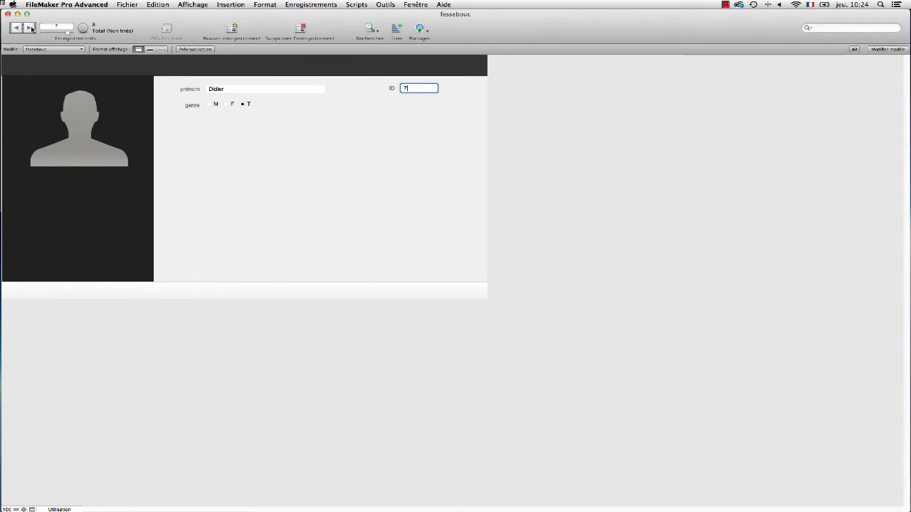
Step: Prohibit modification of the ID field's auto-entered value during data entry and accept the database changes
{"action": "key", "text": "super+shift+d"}
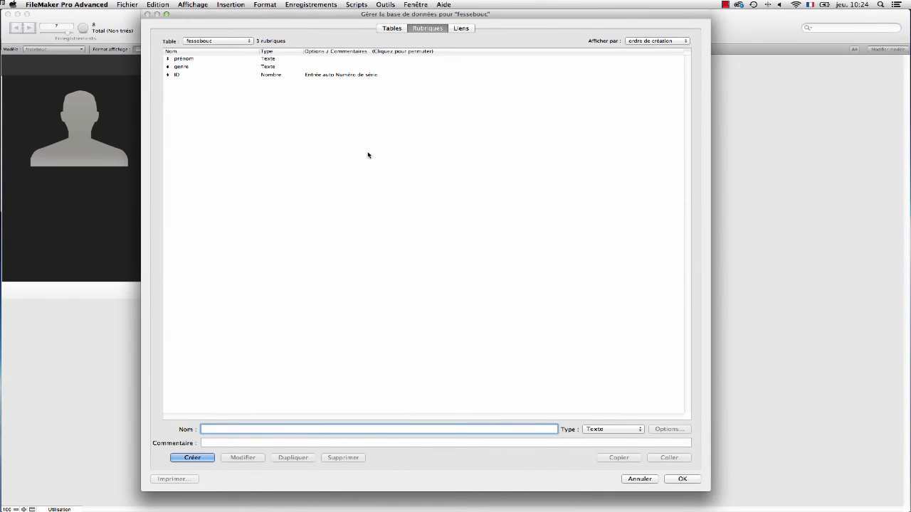
{"action": "left_click", "coordinate": [263, 74]}
{"action": "left_click", "coordinate": [670, 429]}
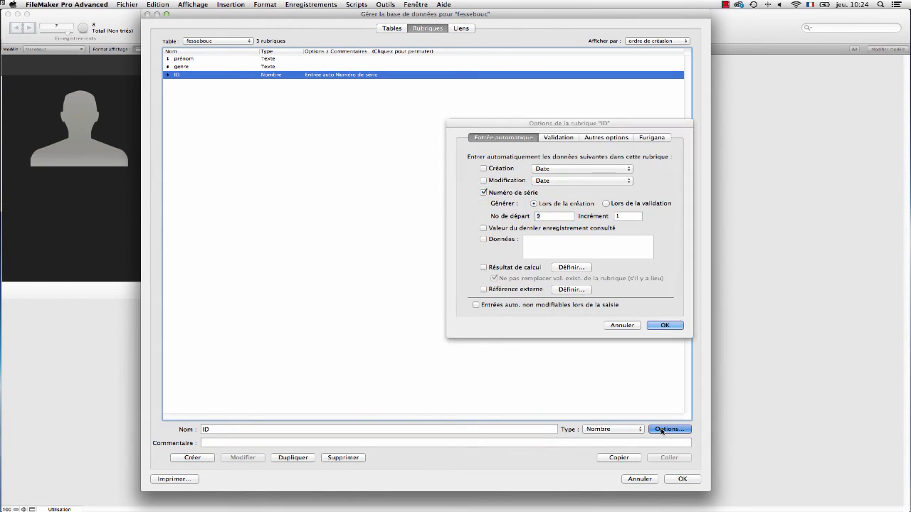
{"action": "left_click", "coordinate": [520, 306]}
{"action": "left_click", "coordinate": [665, 325]}
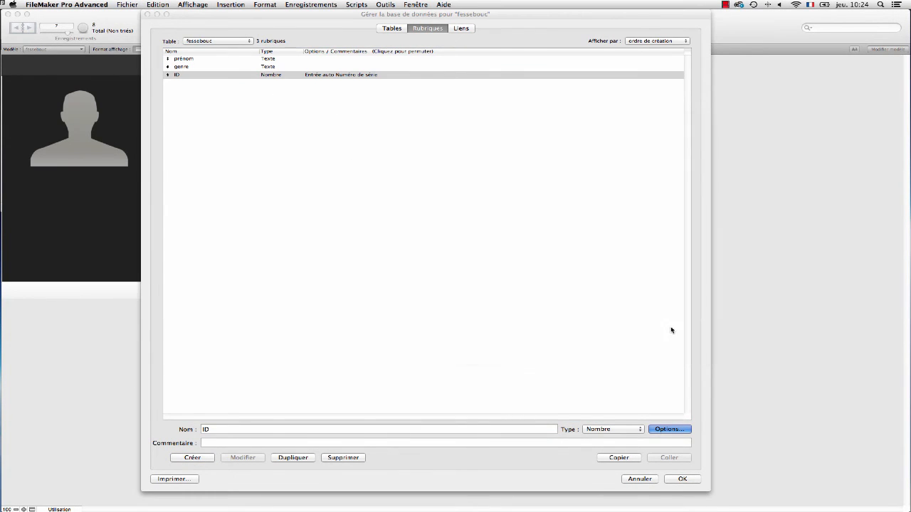
{"action": "left_click", "coordinate": [683, 480]}
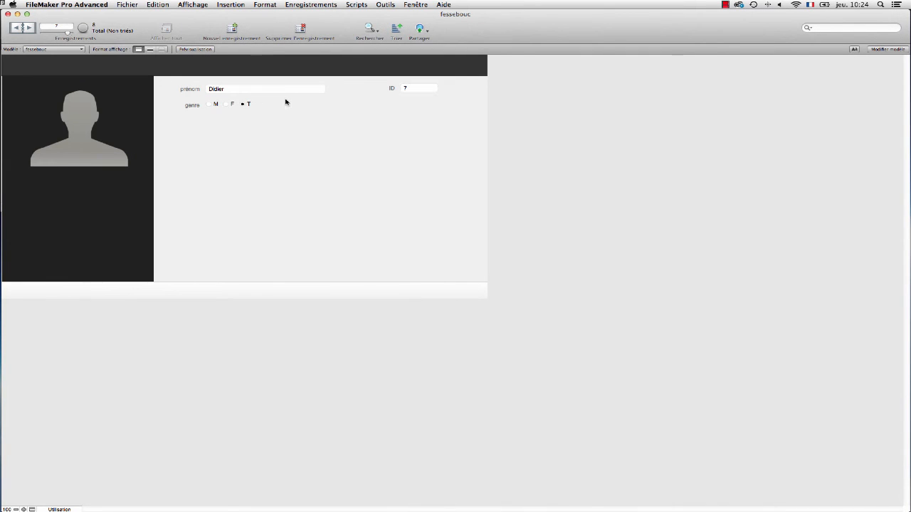
Step: Return to the first record, reviewing the ID of each record on the way
{"action": "left_click", "coordinate": [13, 27]}
{"action": "left_click", "coordinate": [13, 27]}
{"action": "left_click", "coordinate": [14, 28]}
{"action": "left_click", "coordinate": [13, 27]}
{"action": "left_click", "coordinate": [13, 28]}
{"action": "left_click", "coordinate": [12, 28]}
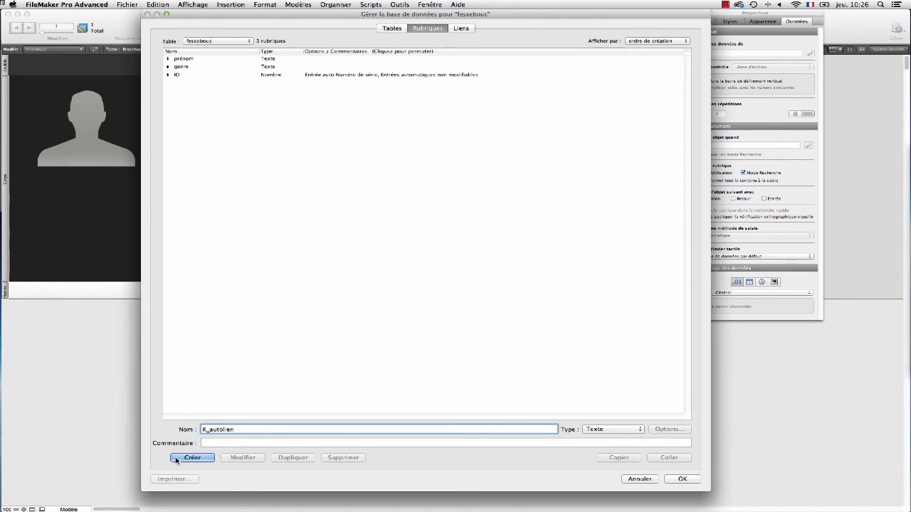
Step: Create the text field K_autolien with the Données auto-entry option enabled, and accept the database changes
{"action": "left_click", "coordinate": [177, 461]}
{"action": "left_click", "coordinate": [670, 430]}
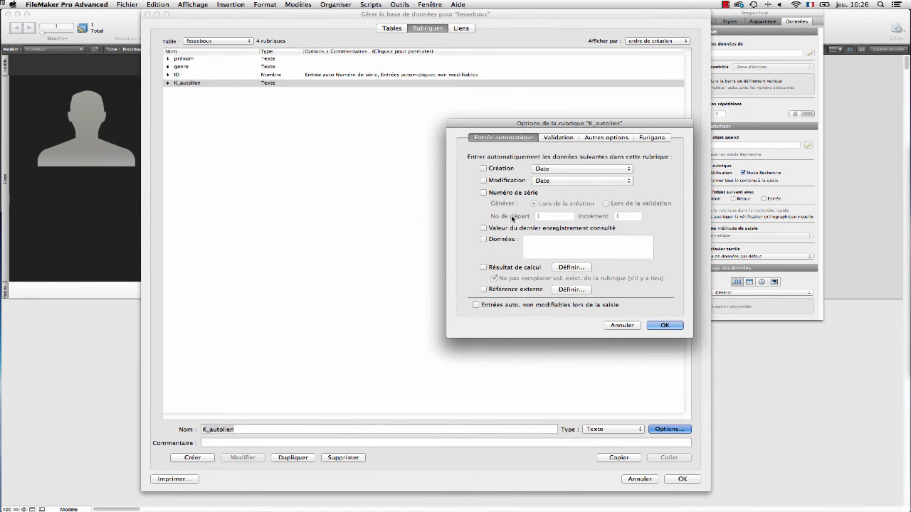
{"action": "left_click", "coordinate": [484, 240]}
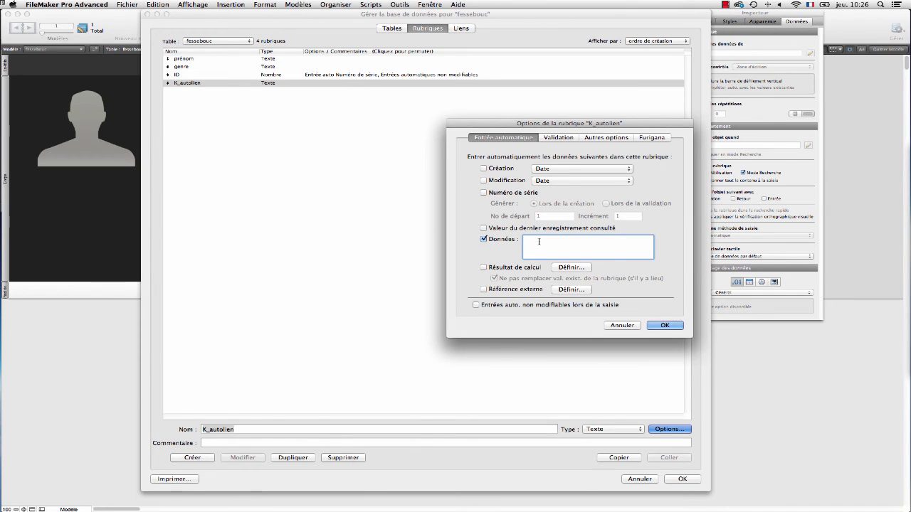
{"action": "left_click", "coordinate": [665, 325]}
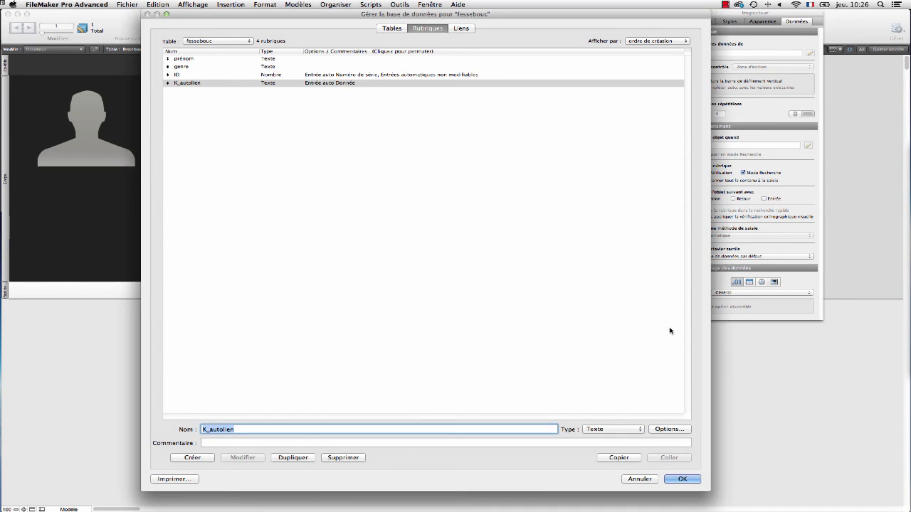
{"action": "left_click", "coordinate": [674, 480]}
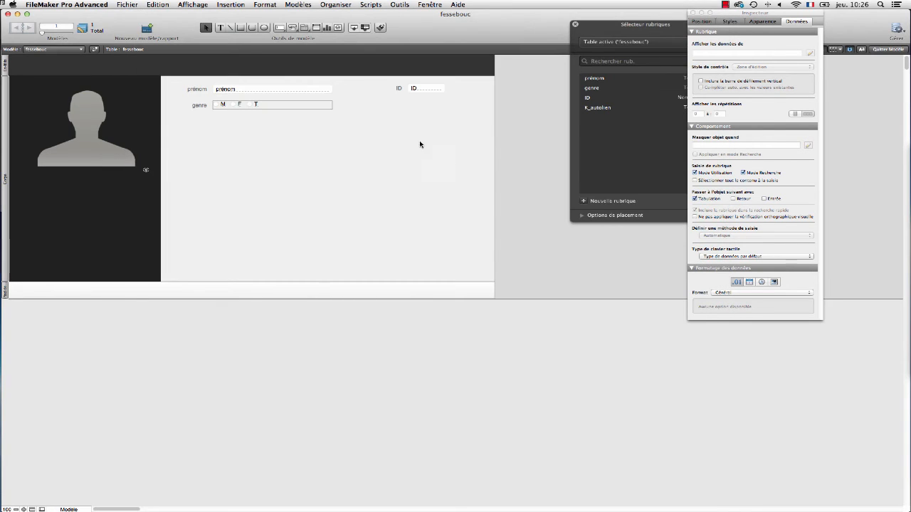
Step: Place the K_autolien field below ID on the layout, narrow it to about the ID field's width, and save the layout in Browse mode
{"action": "left_click_drag", "start_coordinate": [595, 108], "coordinate": [437, 105]}
{"action": "left_click", "coordinate": [431, 122]}
{"action": "left_click", "coordinate": [530, 105]}
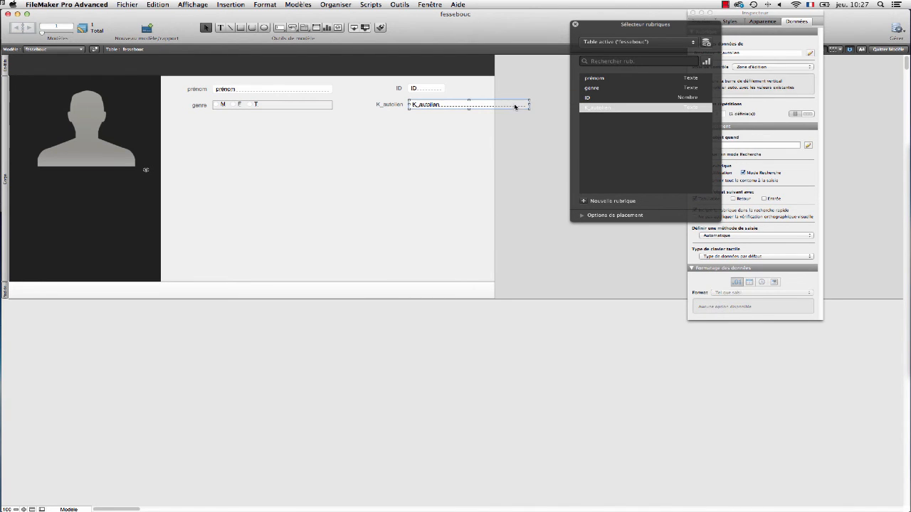
{"action": "left_click_drag", "start_coordinate": [528, 105], "coordinate": [446, 105]}
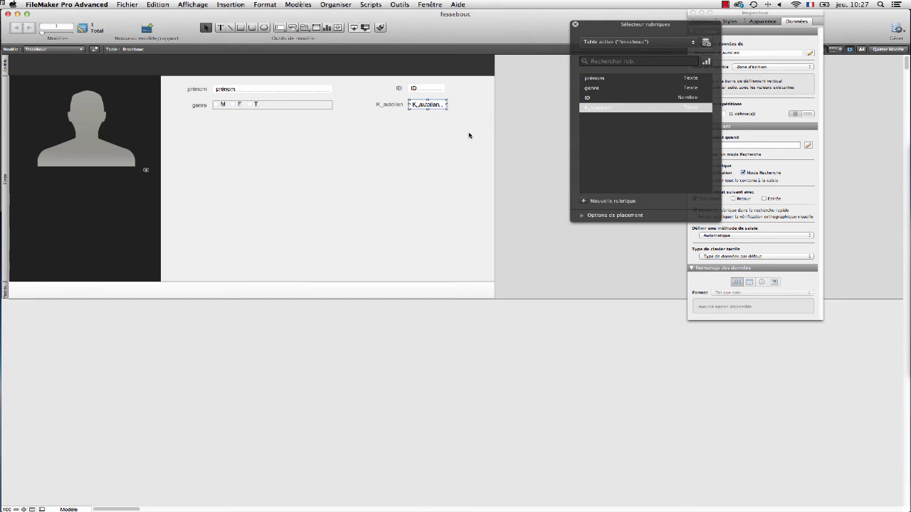
{"action": "key", "text": "super+b"}
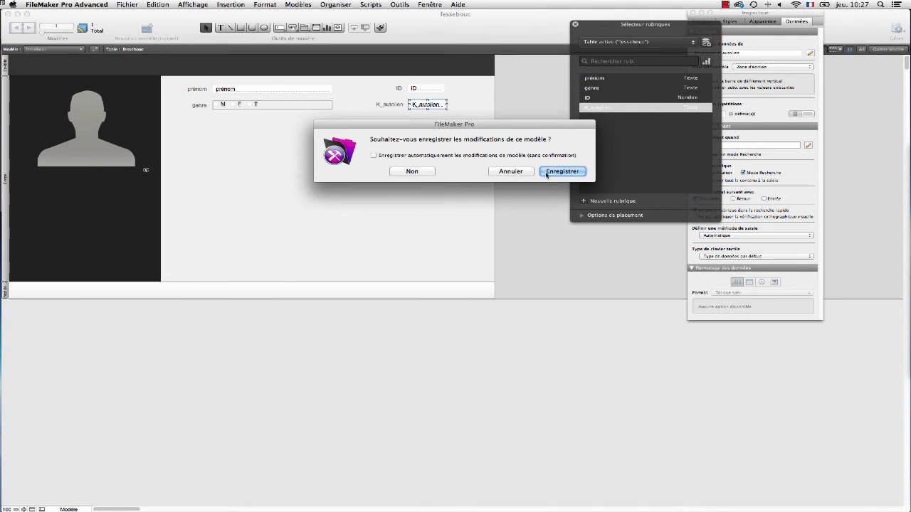
{"action": "left_click", "coordinate": [549, 172]}
Step: Replace the contents of K_autolien in all records with the calculated result 1
{"action": "left_click", "coordinate": [414, 105]}
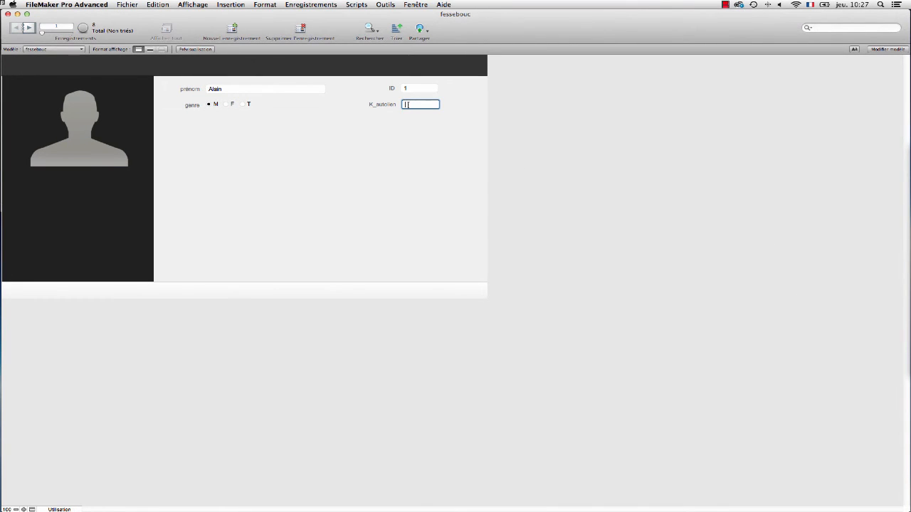
{"action": "left_click", "coordinate": [311, 4]}
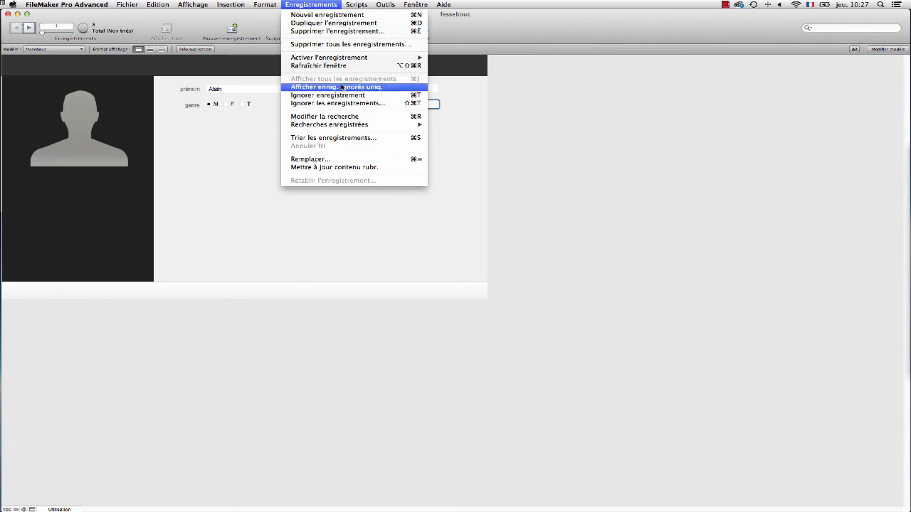
{"action": "left_click", "coordinate": [356, 162]}
{"action": "left_click", "coordinate": [370, 214]}
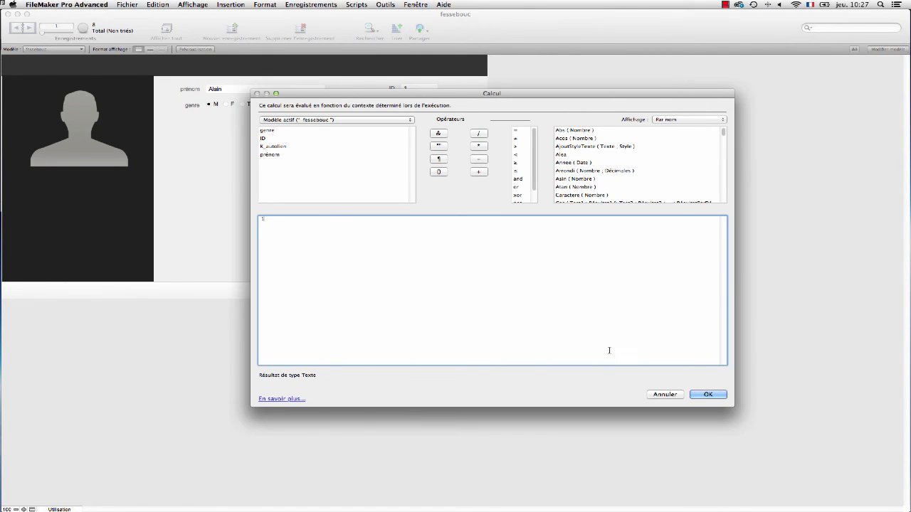
{"action": "left_click", "coordinate": [708, 394]}
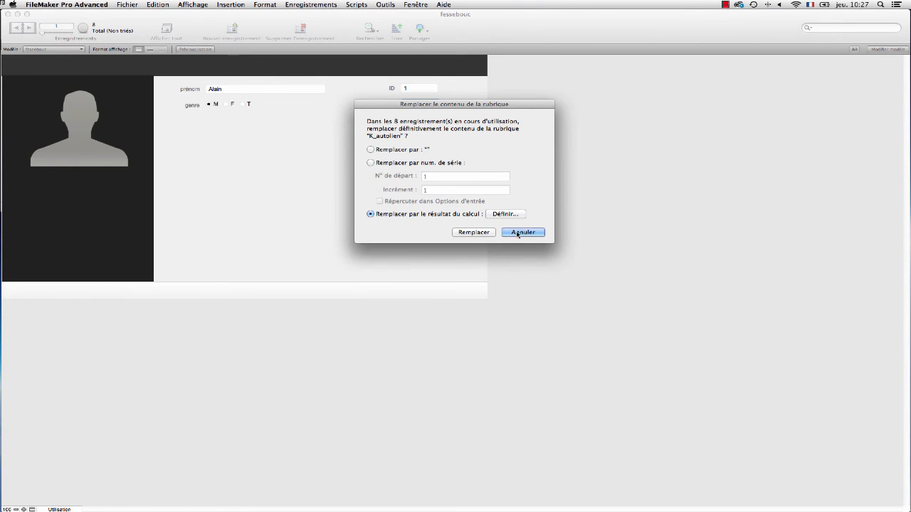
{"action": "left_click", "coordinate": [524, 232]}
{"action": "left_click", "coordinate": [418, 141]}
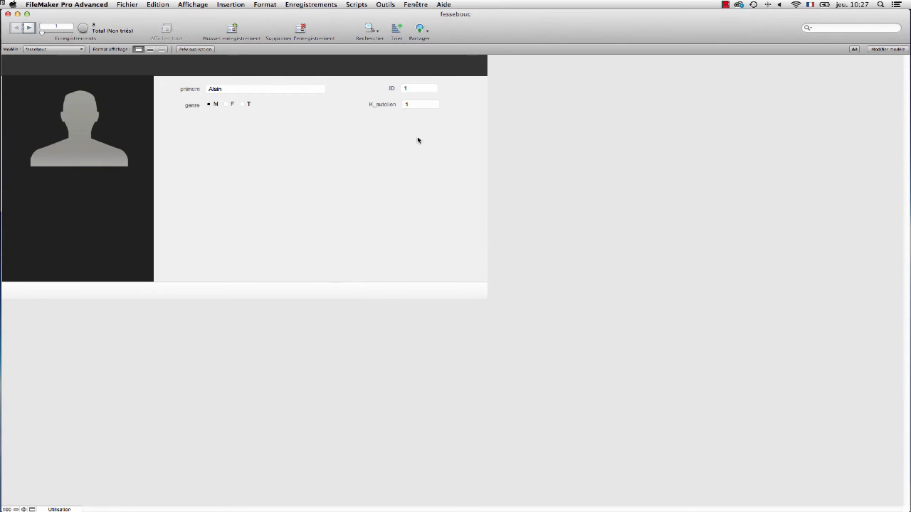
Step: Prohibit modification of K_autolien's auto-entered value during data entry and accept the database changes
{"action": "key", "text": "super+shift+d"}
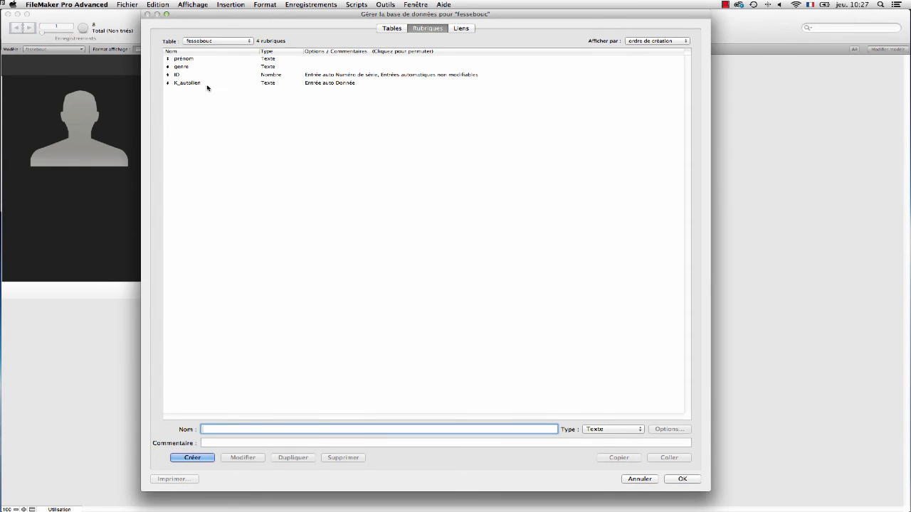
{"action": "left_click", "coordinate": [209, 83]}
{"action": "double_click", "coordinate": [209, 83]}
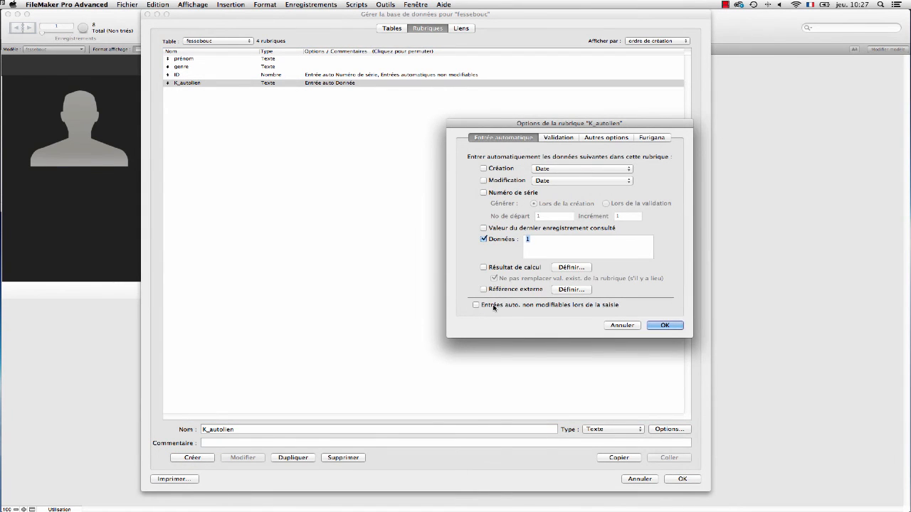
{"action": "left_click", "coordinate": [665, 326]}
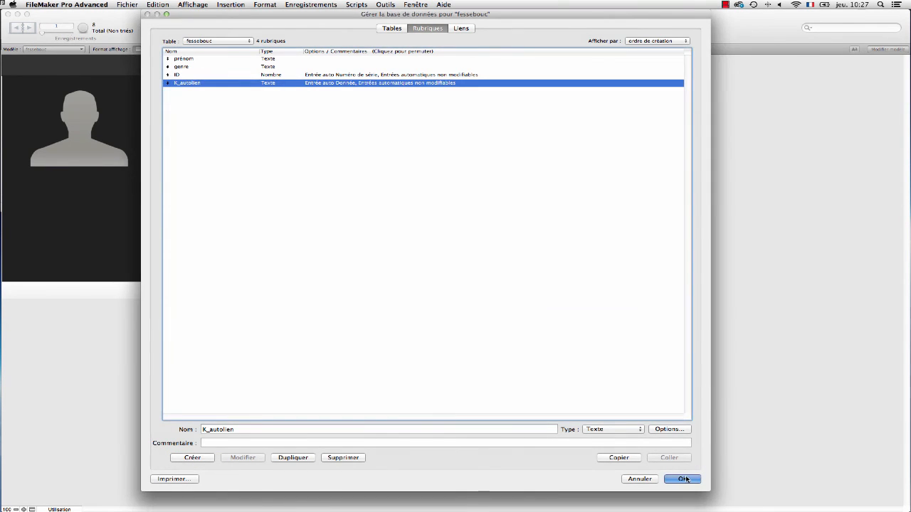
{"action": "left_click", "coordinate": [682, 479]}
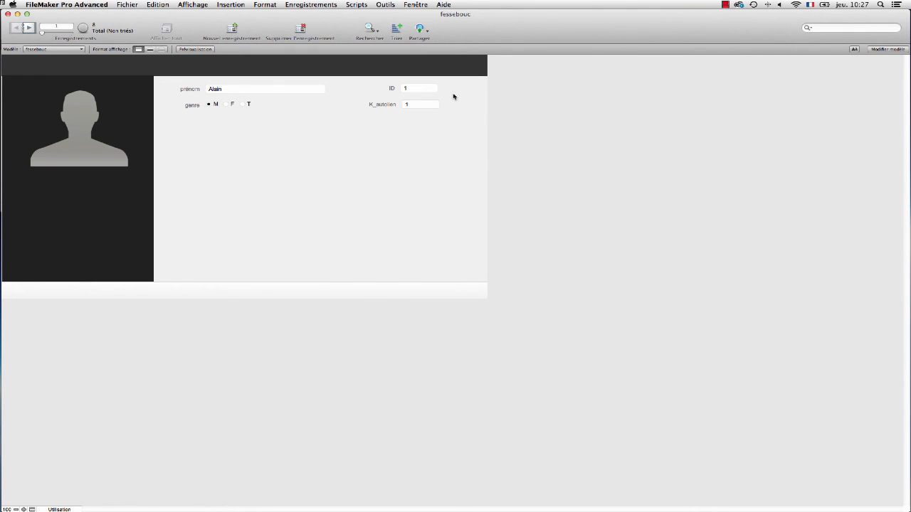
Step: Draw a portal about 14 rows tall below the K_autolien field in Layout mode
{"action": "key", "text": "super+l"}
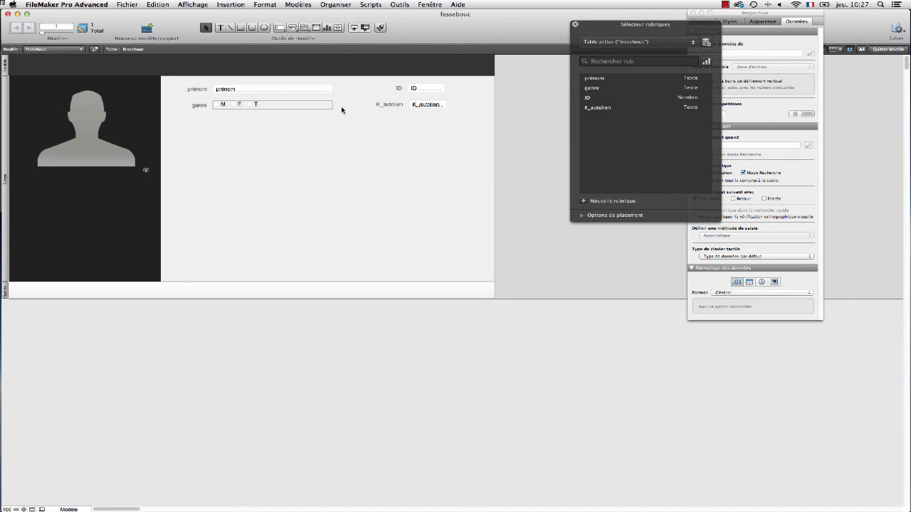
{"action": "left_click", "coordinate": [316, 29]}
{"action": "mouse_move", "coordinate": [334, 117]}
{"action": "left_mouse_down"}
{"action": "mouse_move", "coordinate": [390, 221]}
{"action": "mouse_move", "coordinate": [437, 263]}
{"action": "mouse_move", "coordinate": [477, 274]}
{"action": "left_mouse_up"}
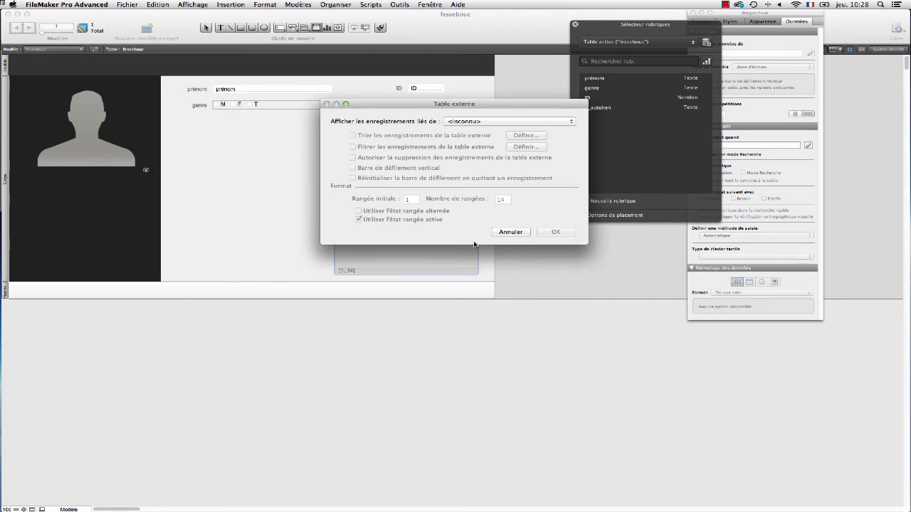
Step: From the portal setup, open the database relationships graph, duplicate the fessebouc table occurrence and place the copy beside the original
{"action": "left_click", "coordinate": [461, 122]}
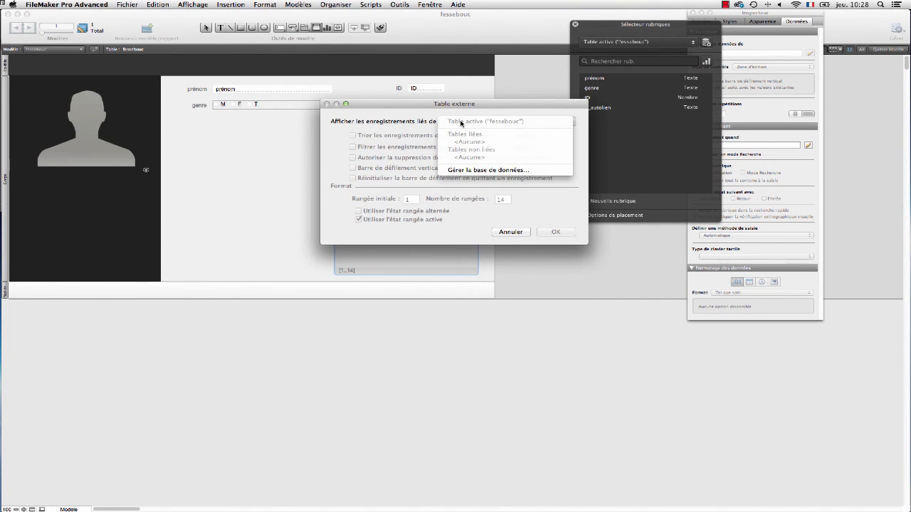
{"action": "left_click", "coordinate": [511, 171]}
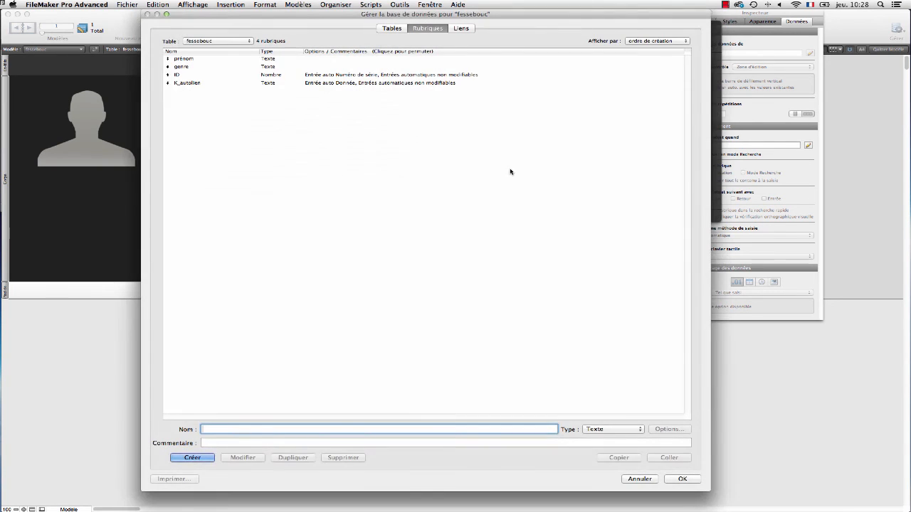
{"action": "left_click", "coordinate": [461, 28]}
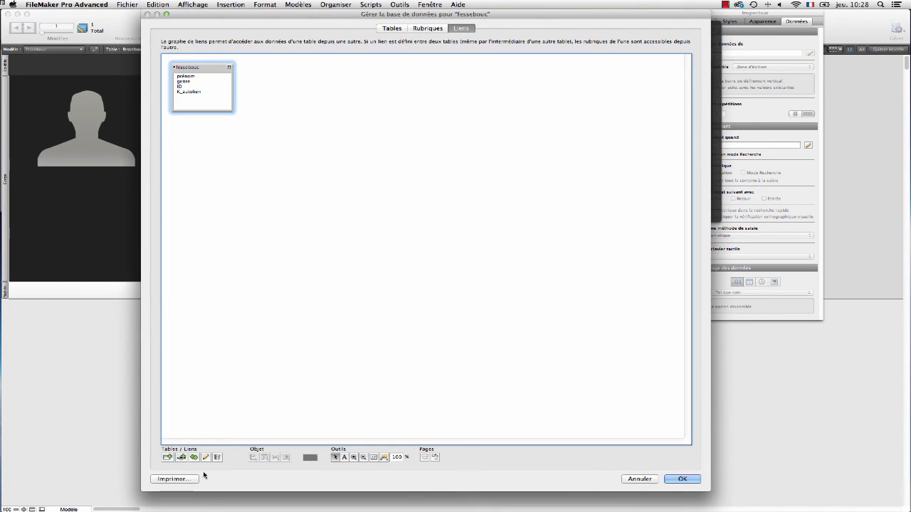
{"action": "key", "text": "super+d"}
{"action": "left_click_drag", "start_coordinate": [218, 84], "coordinate": [322, 71]}
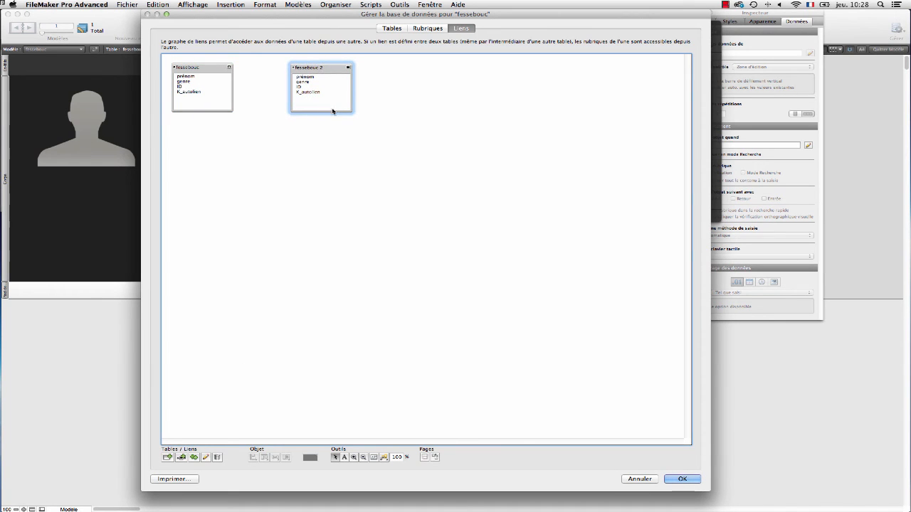
Step: Rename the duplicated table occurrence as "tous les membres"
{"action": "double_click", "coordinate": [318, 70]}
{"action": "left_click", "coordinate": [424, 225]}
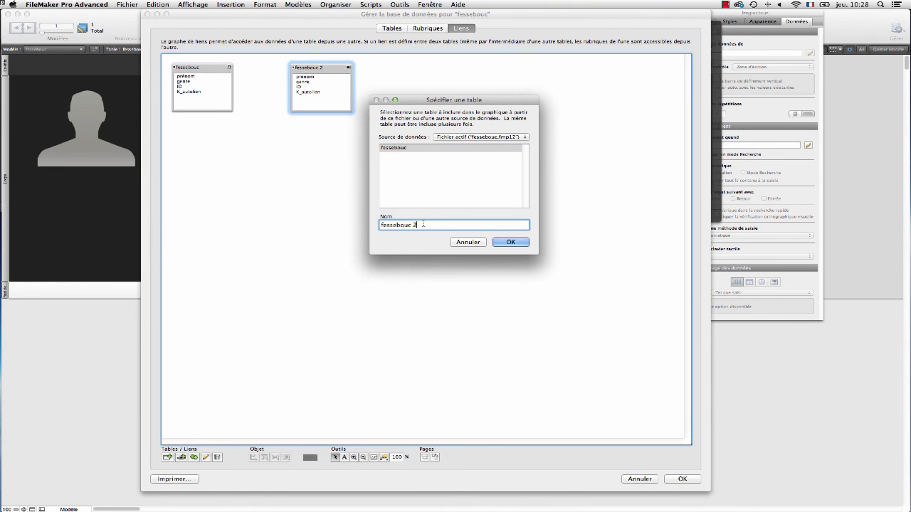
{"action": "key", "text": "BackSpace"}
{"action": "key", "text": "BackSpace"}
{"action": "key", "text": "BackSpace"}
{"action": "key", "text": "BackSpace"}
{"action": "key", "text": "BackSpace"}
{"action": "key", "text": "BackSpace"}
{"action": "key", "text": "BackSpace"}
{"action": "key", "text": "BackSpace"}
{"action": "key", "text": "BackSpace"}
{"action": "key", "text": "BackSpace"}
{"action": "key", "text": "BackSpace"}
{"action": "type", "text": "tous les membres"}
{"action": "left_click", "coordinate": [511, 243]}
Step: Relate K_autolien in fessebouc to K_autolien in tous les membres and accept the database changes
{"action": "left_click", "coordinate": [220, 96]}
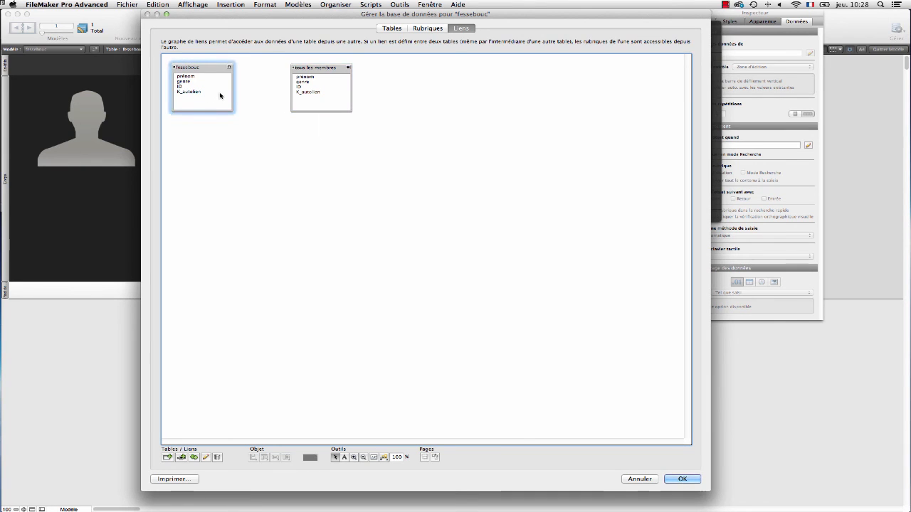
{"action": "left_click_drag", "start_coordinate": [206, 94], "coordinate": [295, 96]}
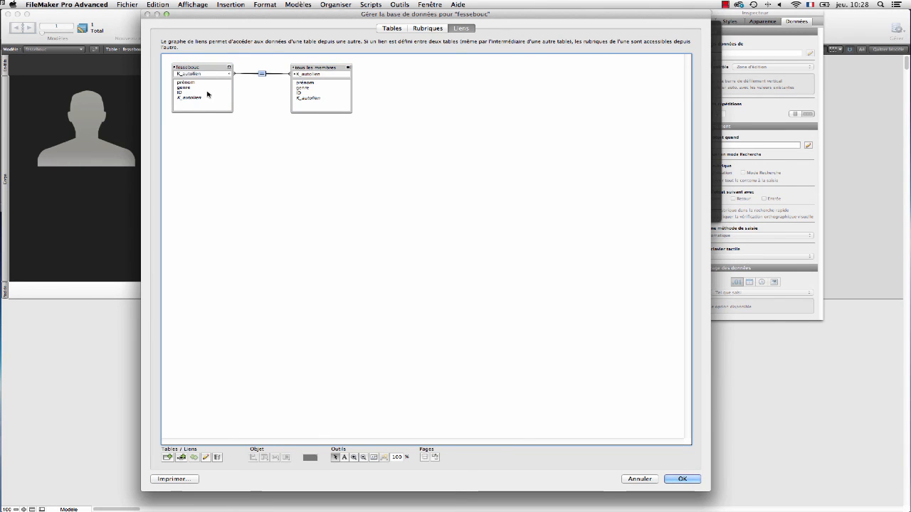
{"action": "left_click", "coordinate": [682, 479]}
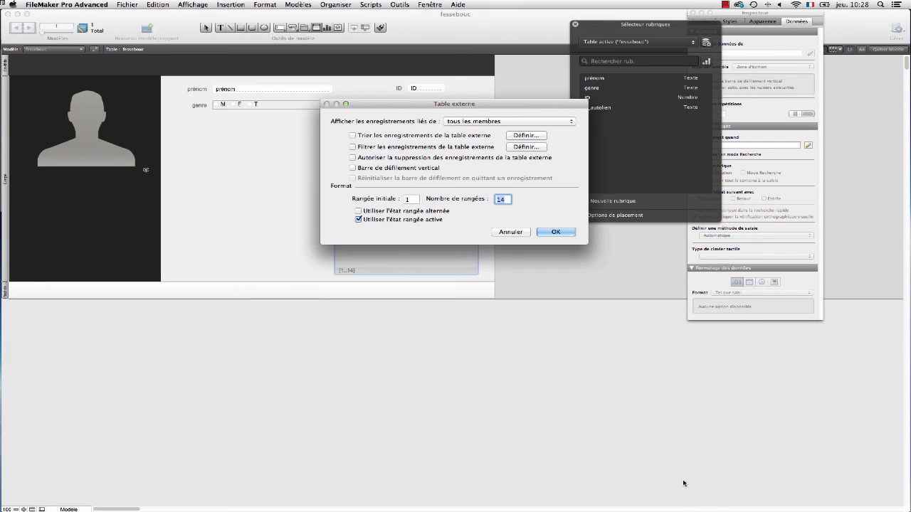
Step: Accept the portal setup based on tous les membres and include its prénom and genre fields in the portal
{"action": "left_click", "coordinate": [555, 233]}
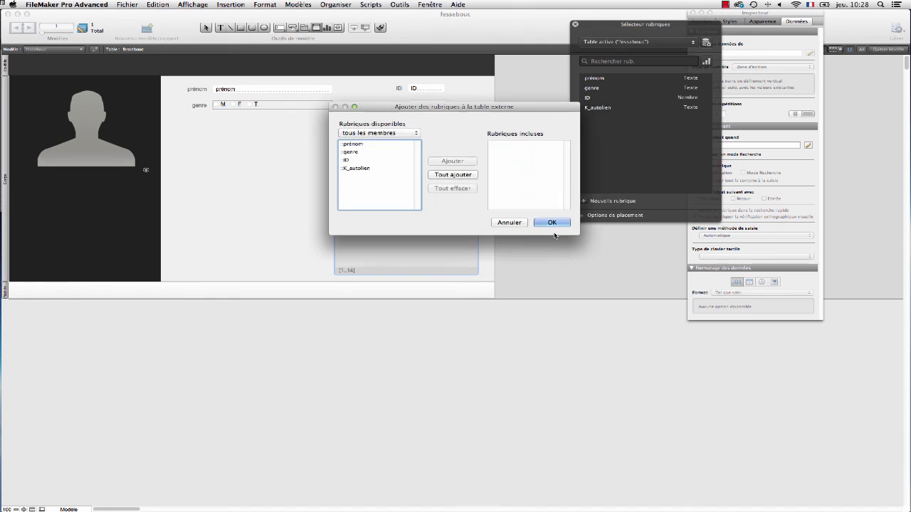
{"action": "double_click", "coordinate": [360, 146]}
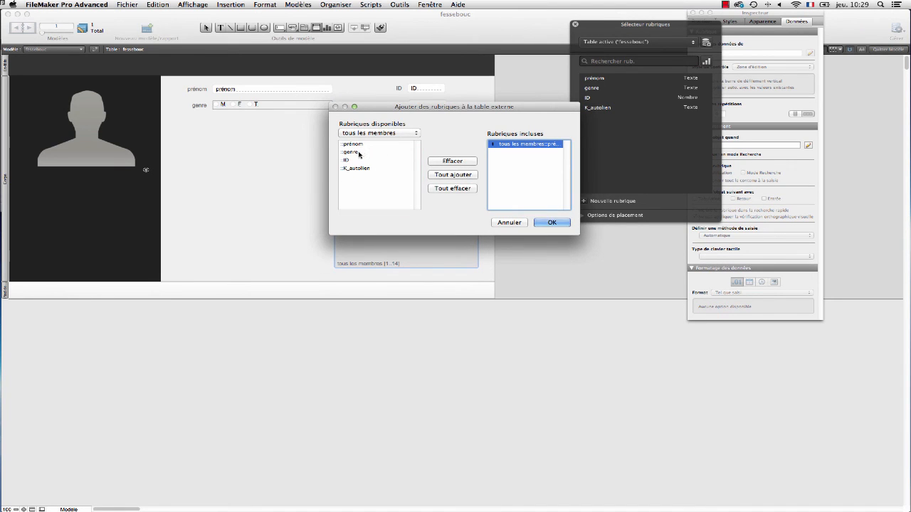
{"action": "left_click", "coordinate": [360, 153]}
{"action": "double_click", "coordinate": [359, 153]}
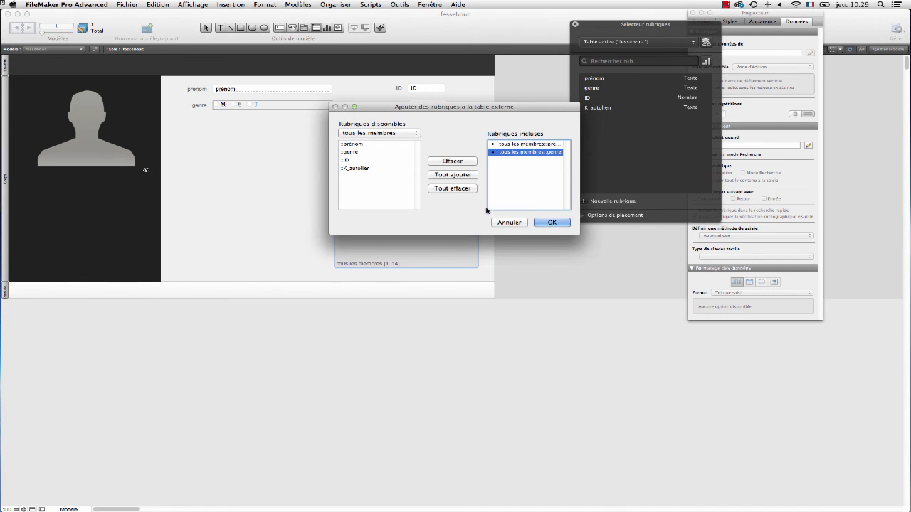
{"action": "left_click", "coordinate": [552, 222]}
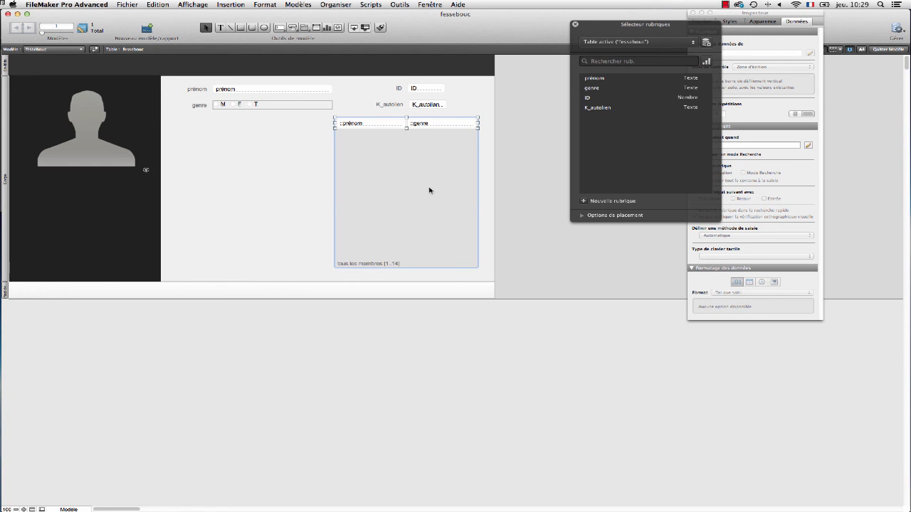
Step: Save the layout in Browse mode and check the member list in the portal
{"action": "key", "text": "super+b"}
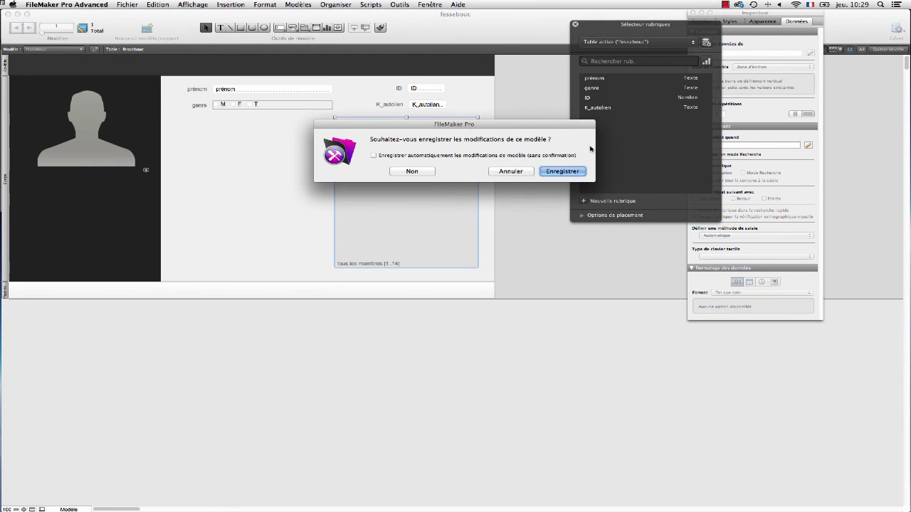
{"action": "left_click", "coordinate": [562, 170]}
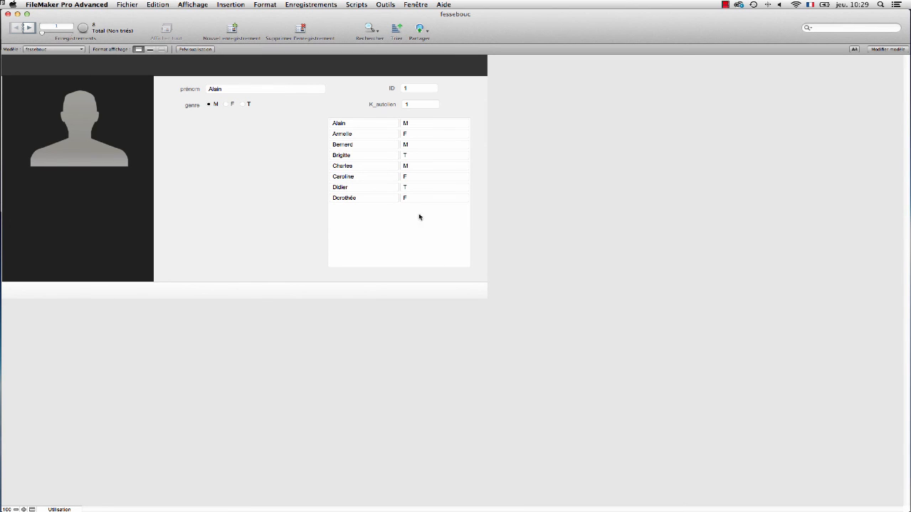
{"action": "left_click", "coordinate": [360, 124]}
{"action": "left_click", "coordinate": [279, 137]}
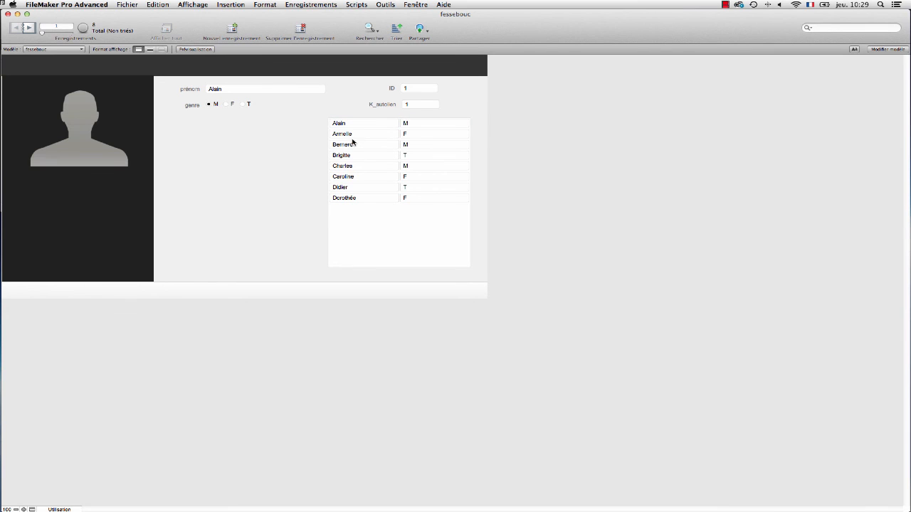